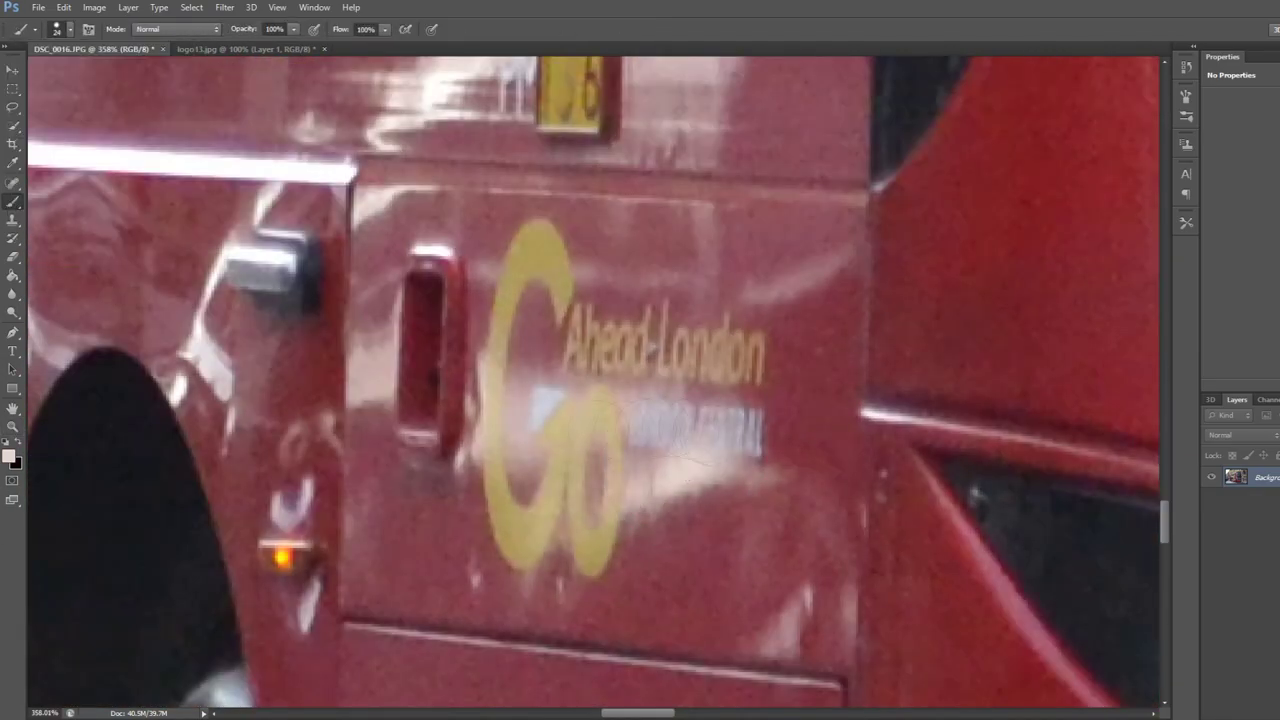
# - Paint over the Go-Ahead London logo in sampled reds and smear it in with the Mixer Brush
pyautogui.moveTo(598, 270); pyautogui.dragTo(495, 268)
pyautogui.moveTo(575, 340); pyautogui.dragTo(820, 335)
pyautogui.moveTo(485, 520); pyautogui.dragTo(650, 550)
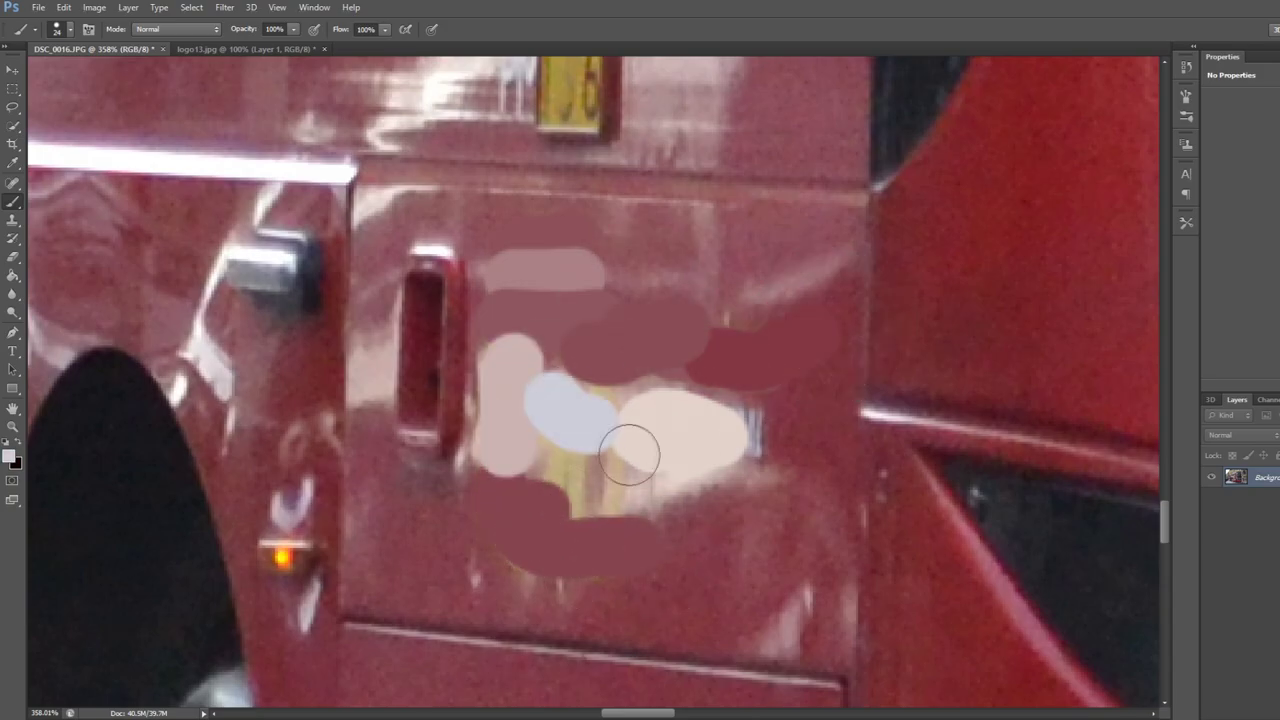
pyautogui.moveTo(510, 350); pyautogui.dragTo(610, 495)
pyautogui.hotkey('shift', 'b')
pyautogui.moveTo(740, 450)
pyautogui.mouseDown()
pyautogui.moveTo(671, 434)
pyautogui.moveTo(574, 586)
pyautogui.moveTo(557, 397)
pyautogui.mouseUp()
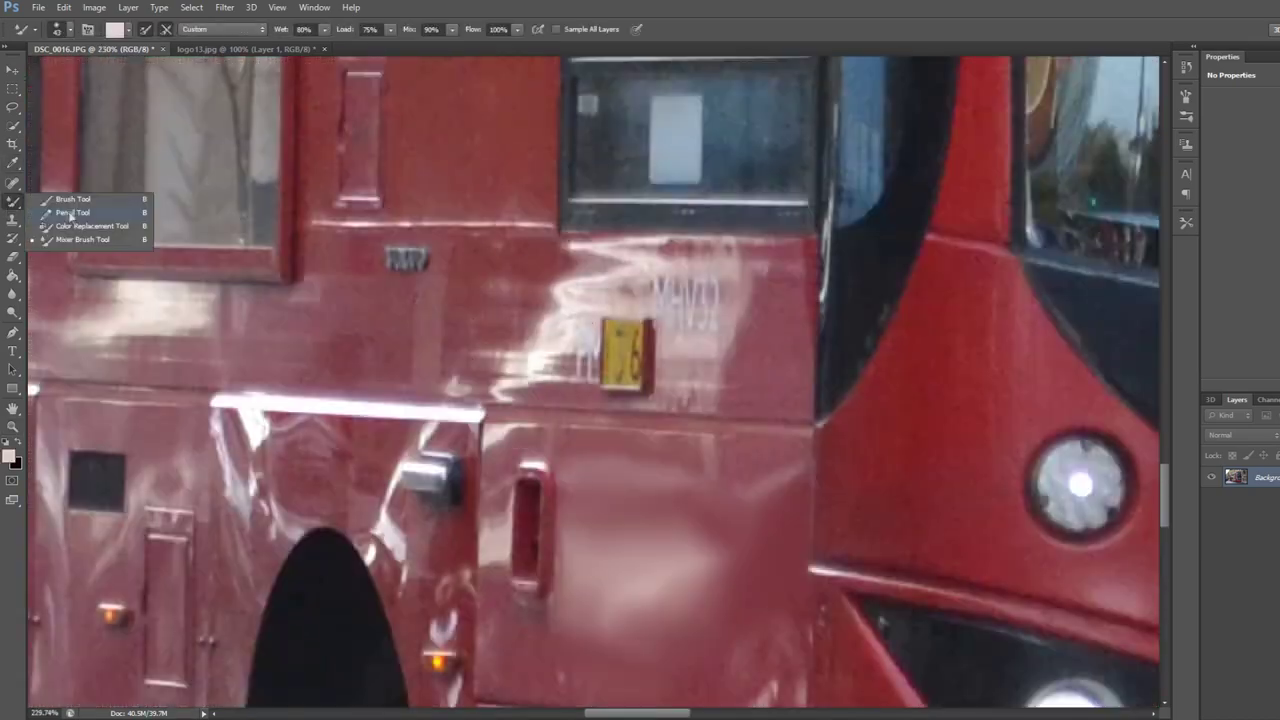
# - Paint out the small lettering and marks beside the yellow plate with a darker red
pyautogui.click(72, 199)
pyautogui.moveTo(575, 335); pyautogui.dragTo(572, 372)
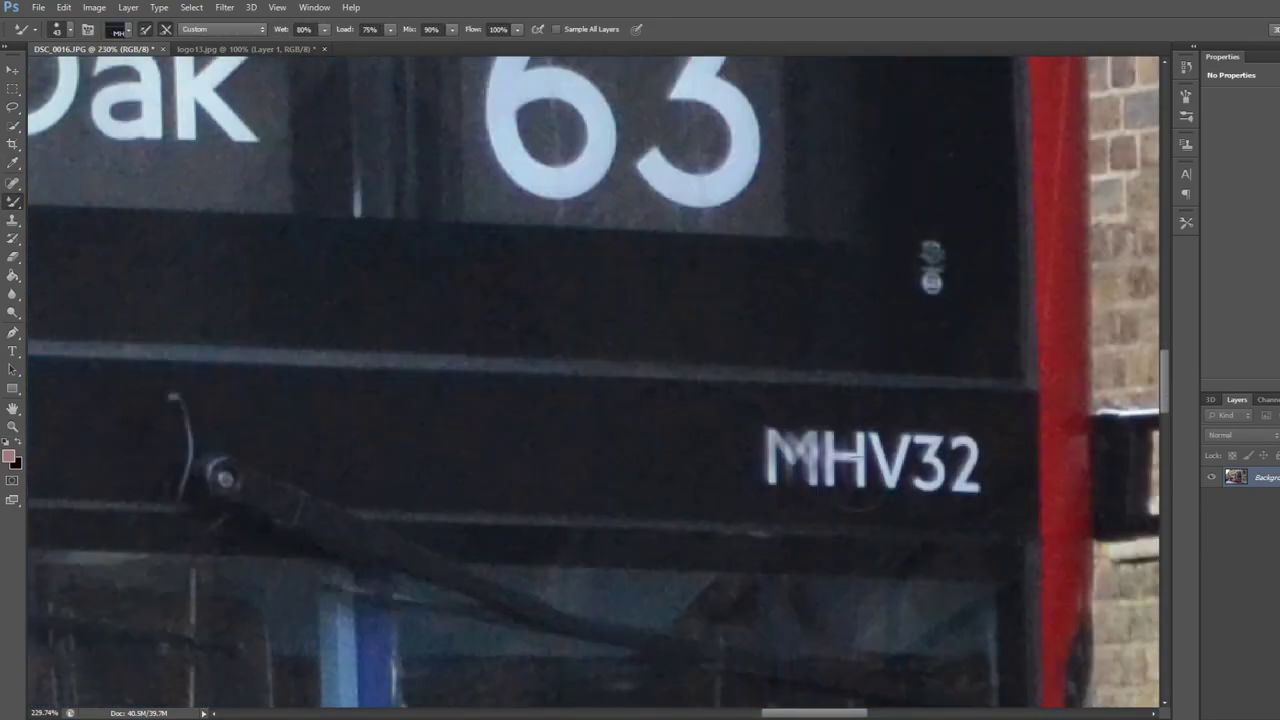
pyautogui.moveTo(760, 455)
pyautogui.mouseDown()
pyautogui.moveTo(885, 450)
pyautogui.moveTo(945, 505)
pyautogui.mouseUp()
pyautogui.keyDown('alt'); pyautogui.click(745, 445); pyautogui.keyUp('alt')
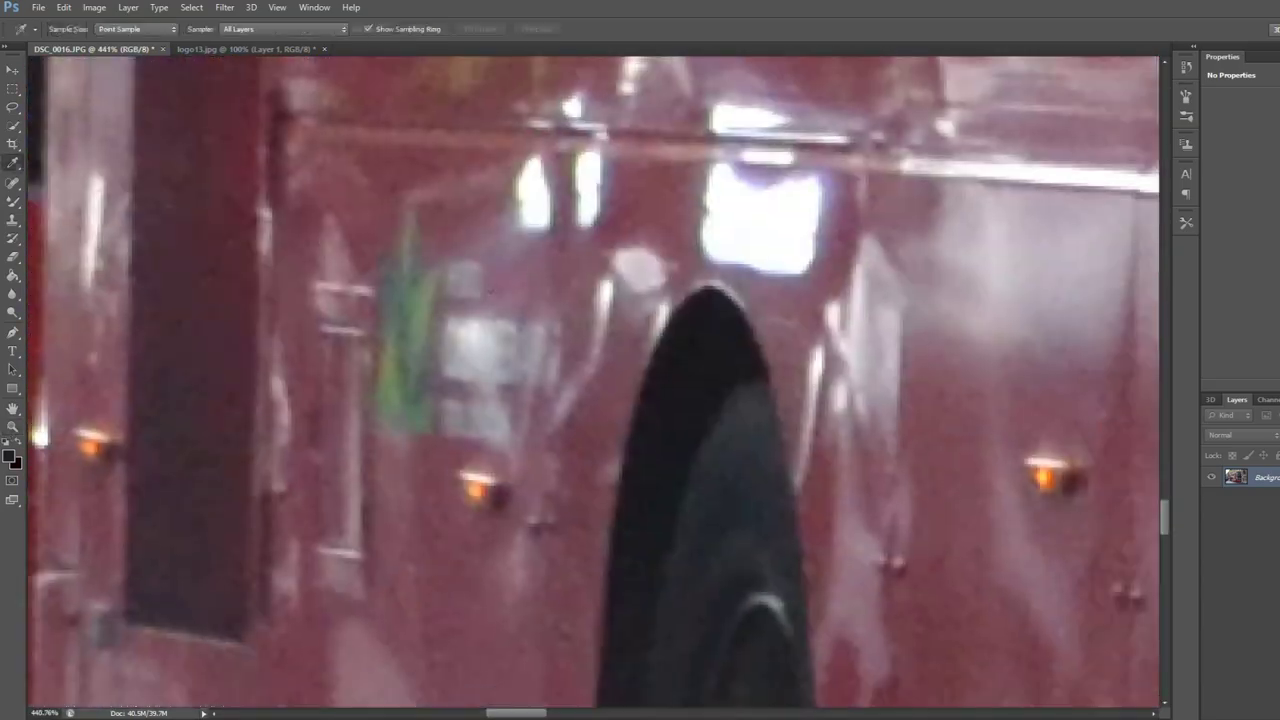
pyautogui.moveTo(415, 225); pyautogui.dragTo(410, 430)
# - Blend the last dab, then select the front bus's red panels, excluding windows and advert
pyautogui.moveTo(543, 300); pyautogui.dragTo(480, 440)
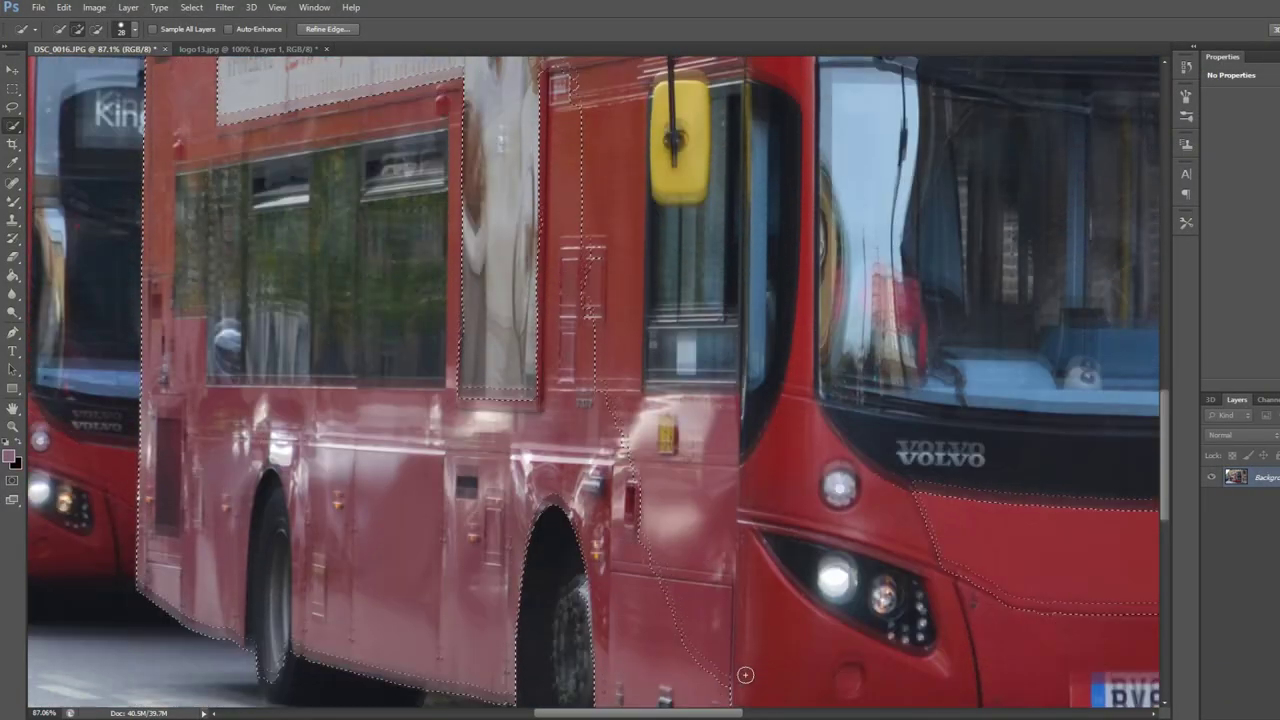
pyautogui.scroll(2, 749, 669)
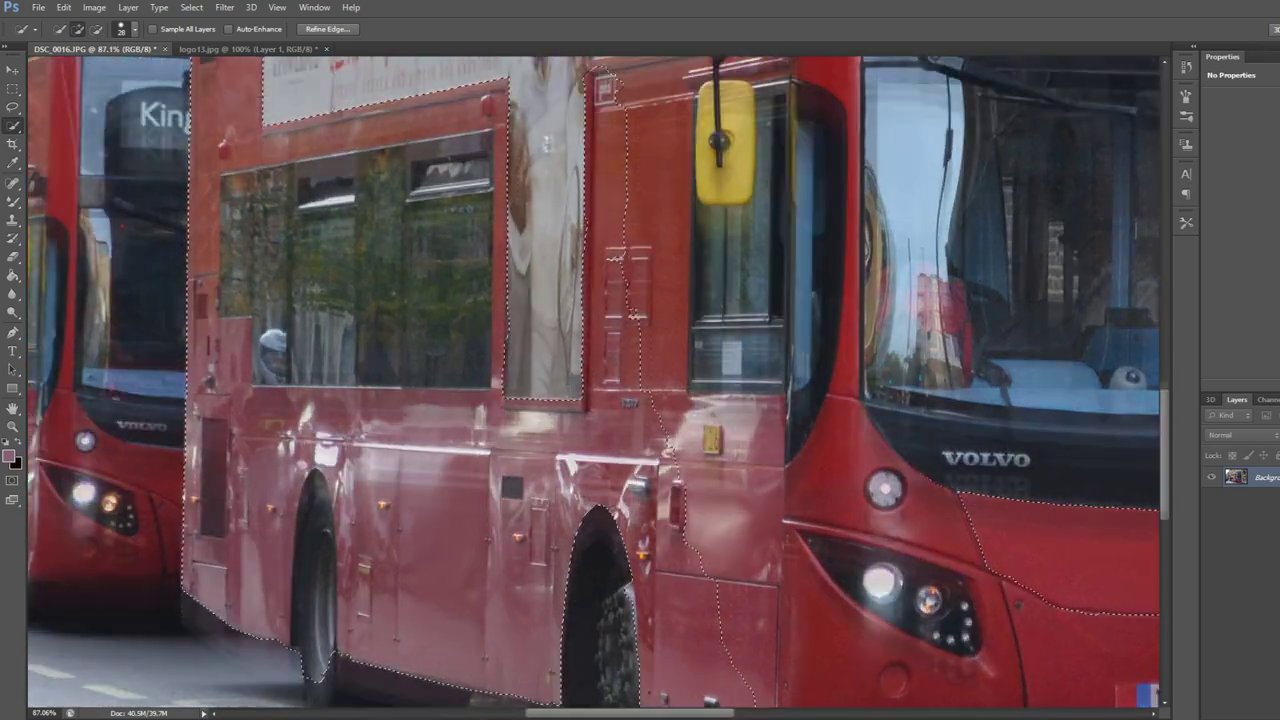
pyautogui.scroll(5, 631, 364)
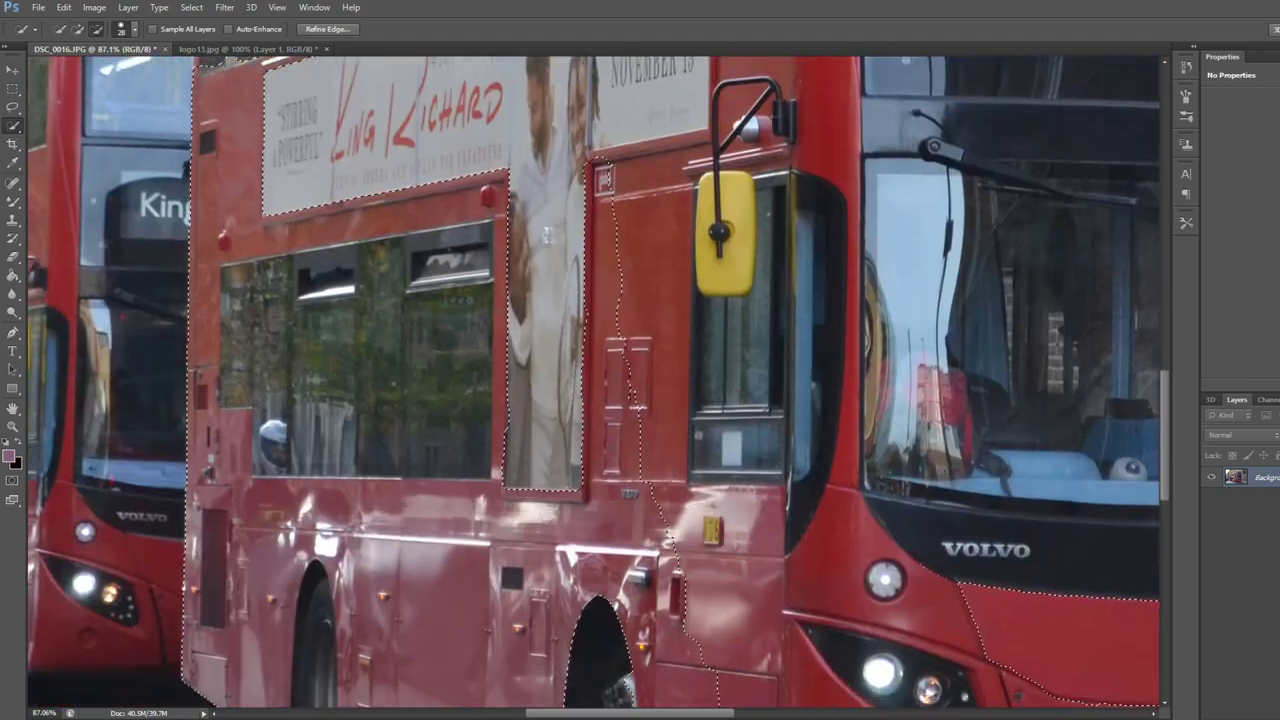
pyautogui.scroll(-5, 600, 640)
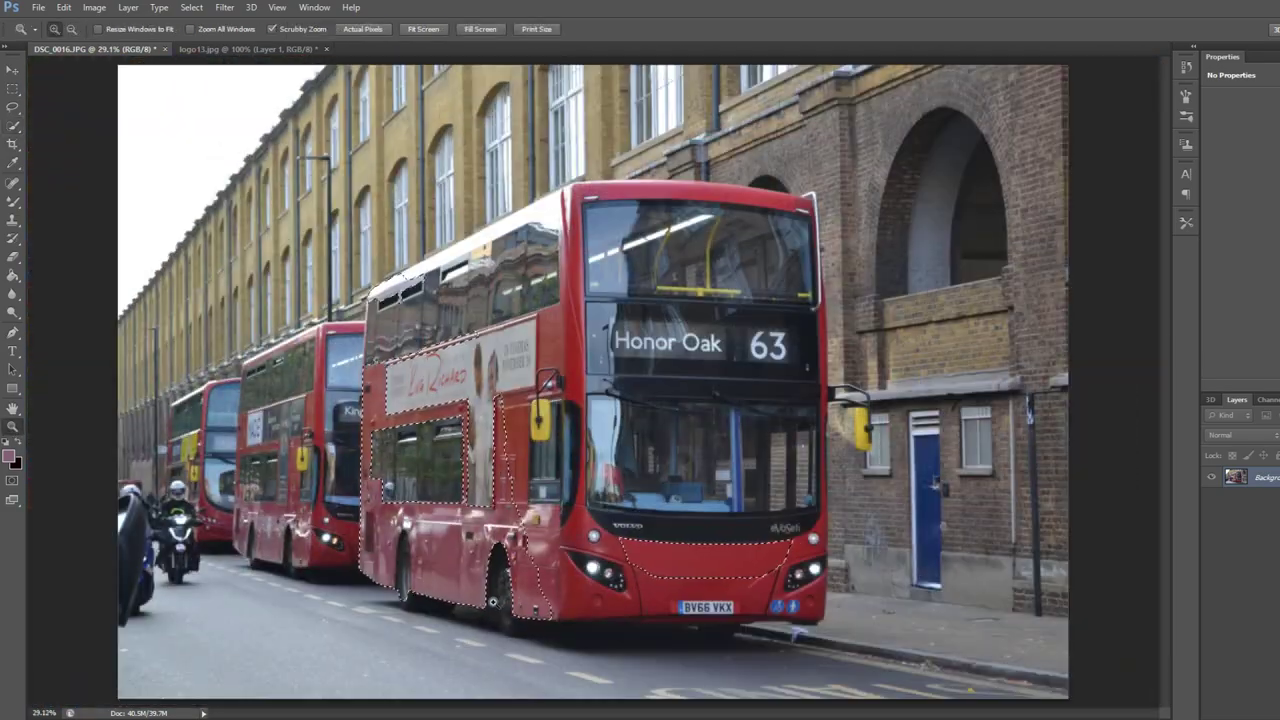
pyautogui.scroll(8, 600, 640)
pyautogui.click(128, 28)
pyautogui.press('Return')
pyautogui.hscroll(-5, 1133, 393)
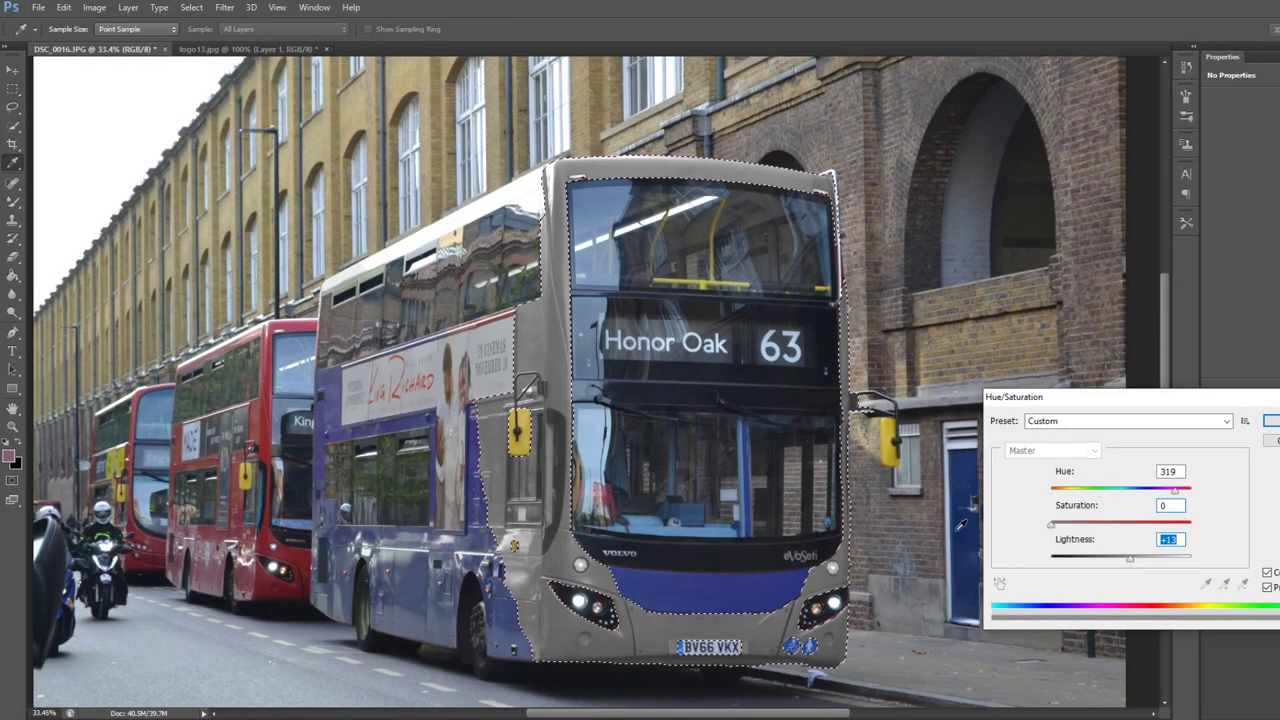
# - Apply Hue/Saturation so the bus side turns purple-blue and the front goes grey
pyautogui.press('Return')
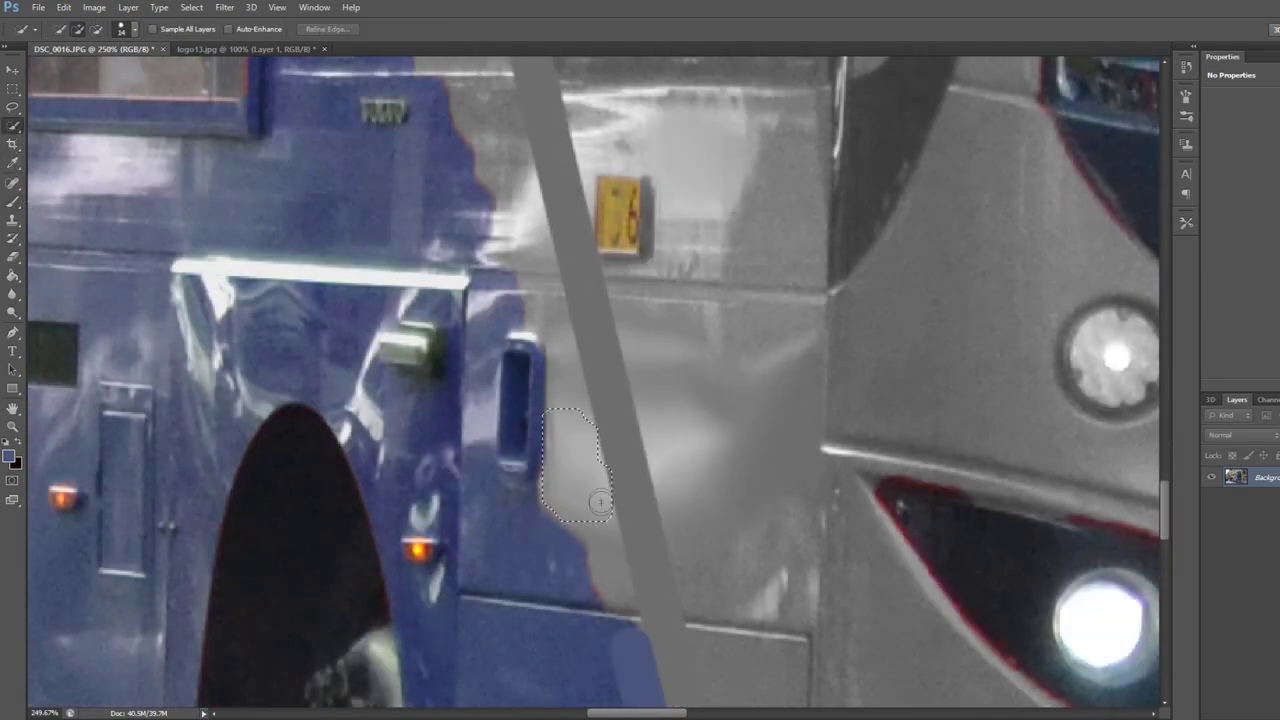
# - Select the grey patches by the front door and recolour them with Hue 228, Saturation 31
pyautogui.moveTo(600, 500); pyautogui.dragTo(437, 315)
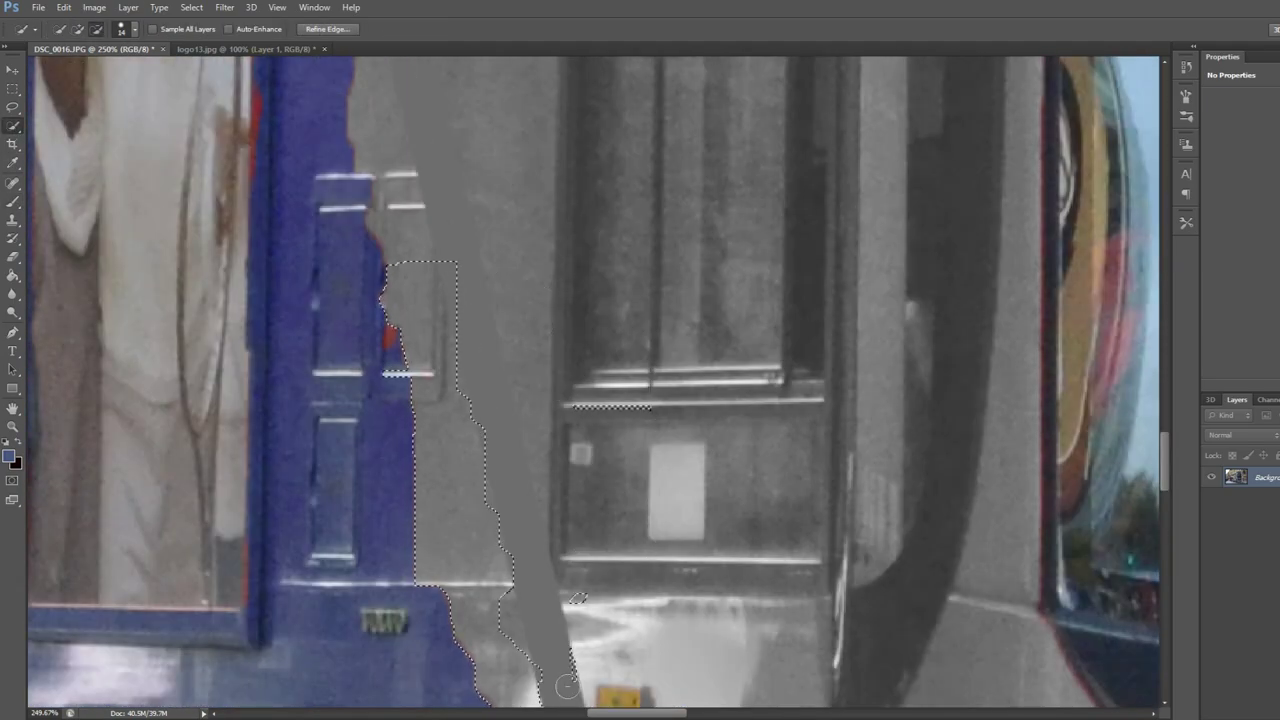
pyautogui.moveTo(578, 598); pyautogui.dragTo(543, 698)
pyautogui.moveTo(352, 255); pyautogui.dragTo(365, 505)
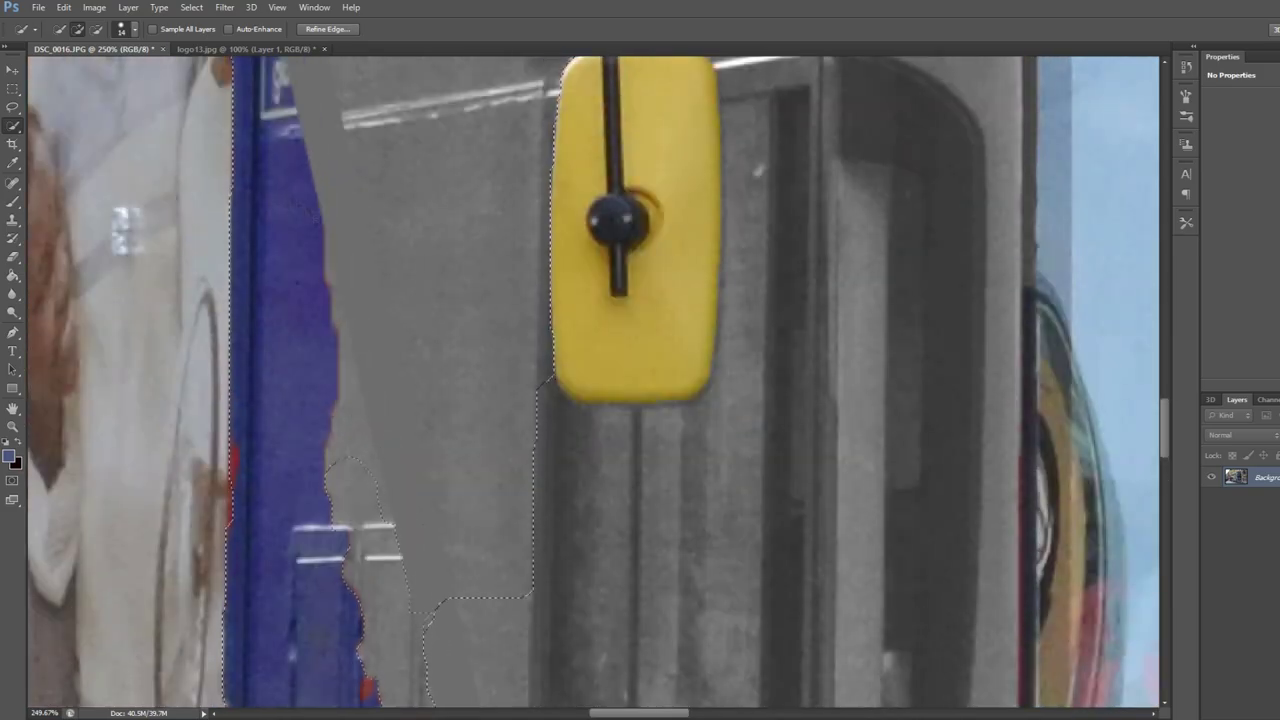
pyautogui.hotkey('ctrl', '0')
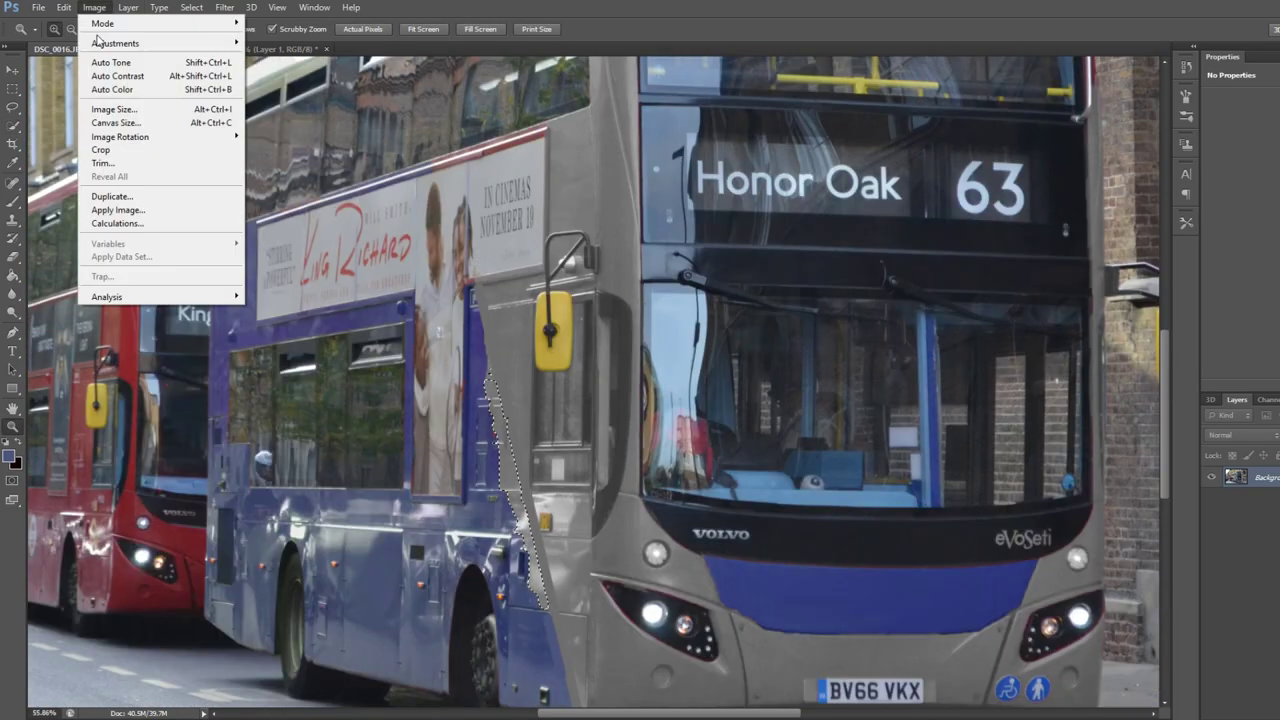
pyautogui.hotkey('ctrl', 'u')
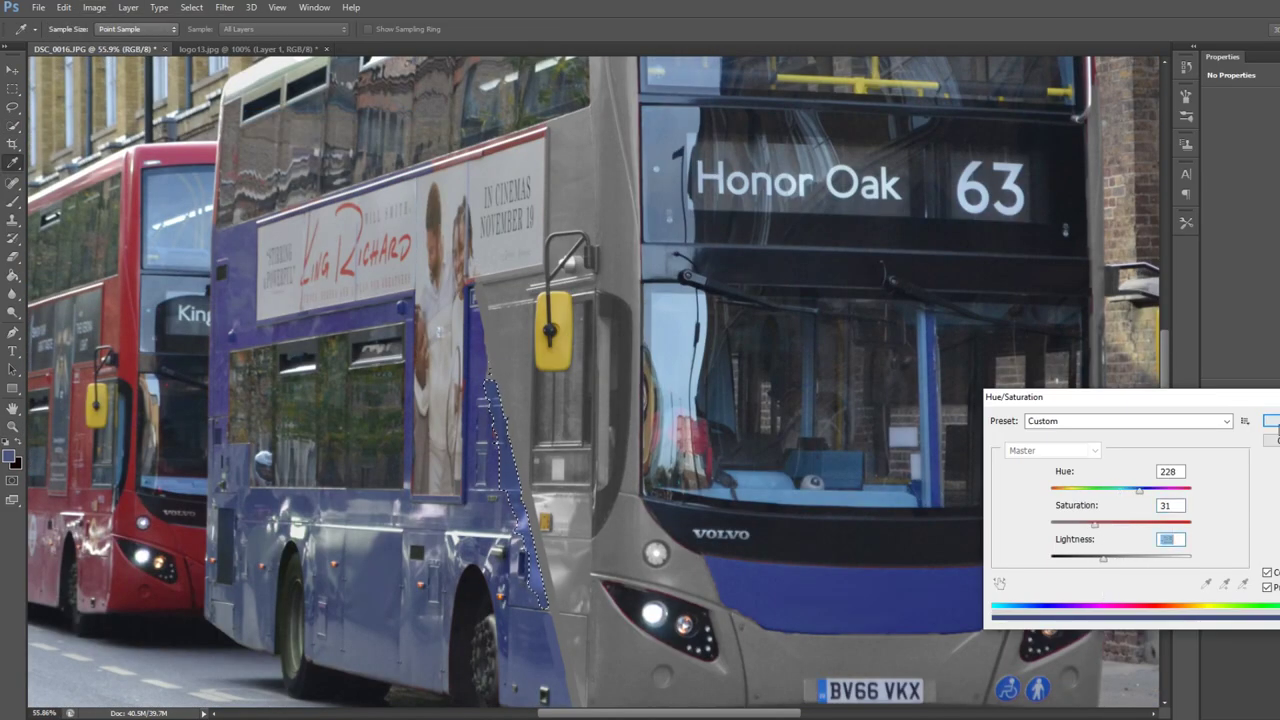
pyautogui.click(1270, 421)
# - Blend the recoloured strip's edges with the Mixer Brush and zoom back in on the bus
pyautogui.scroll(-2, 540, 520)
pyautogui.scroll(6, 540, 520)
pyautogui.press('b')
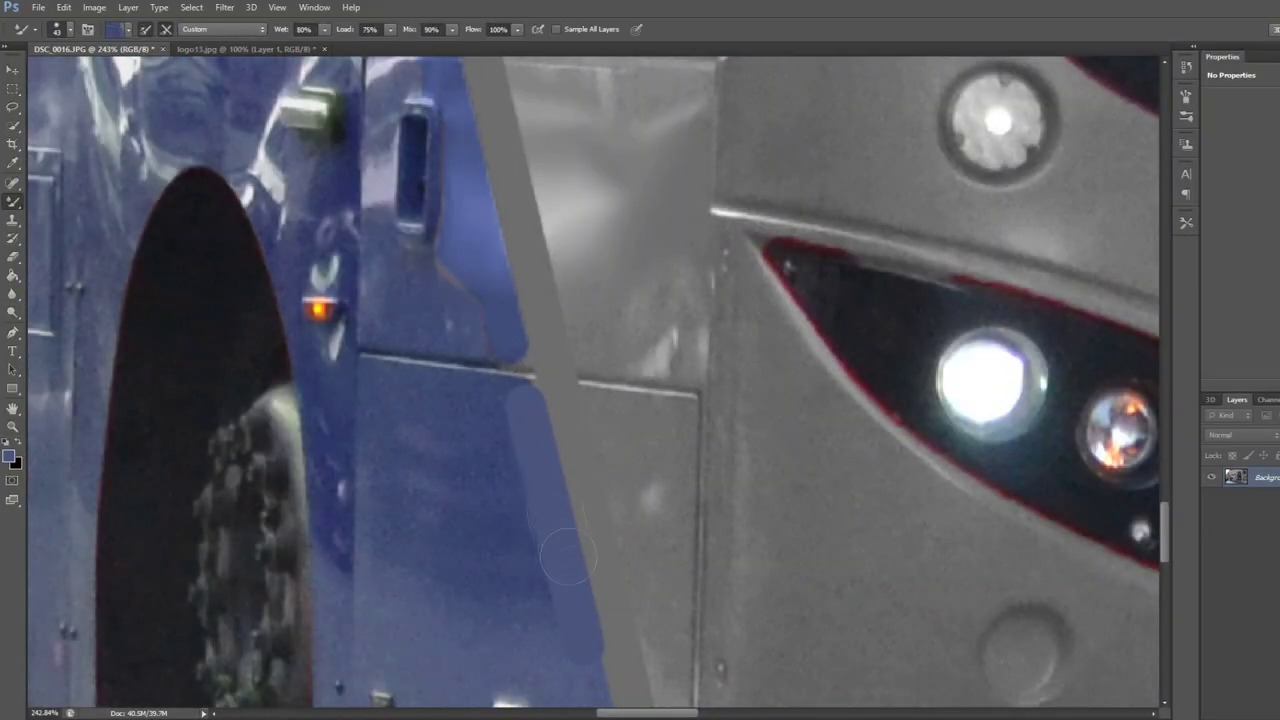
pyautogui.scroll(10, 568, 555)
pyautogui.moveTo(13, 201); pyautogui.dragTo(60, 199)
pyautogui.press('z')
pyautogui.hotkey('ctrl', '0')
pyautogui.click(604, 378)
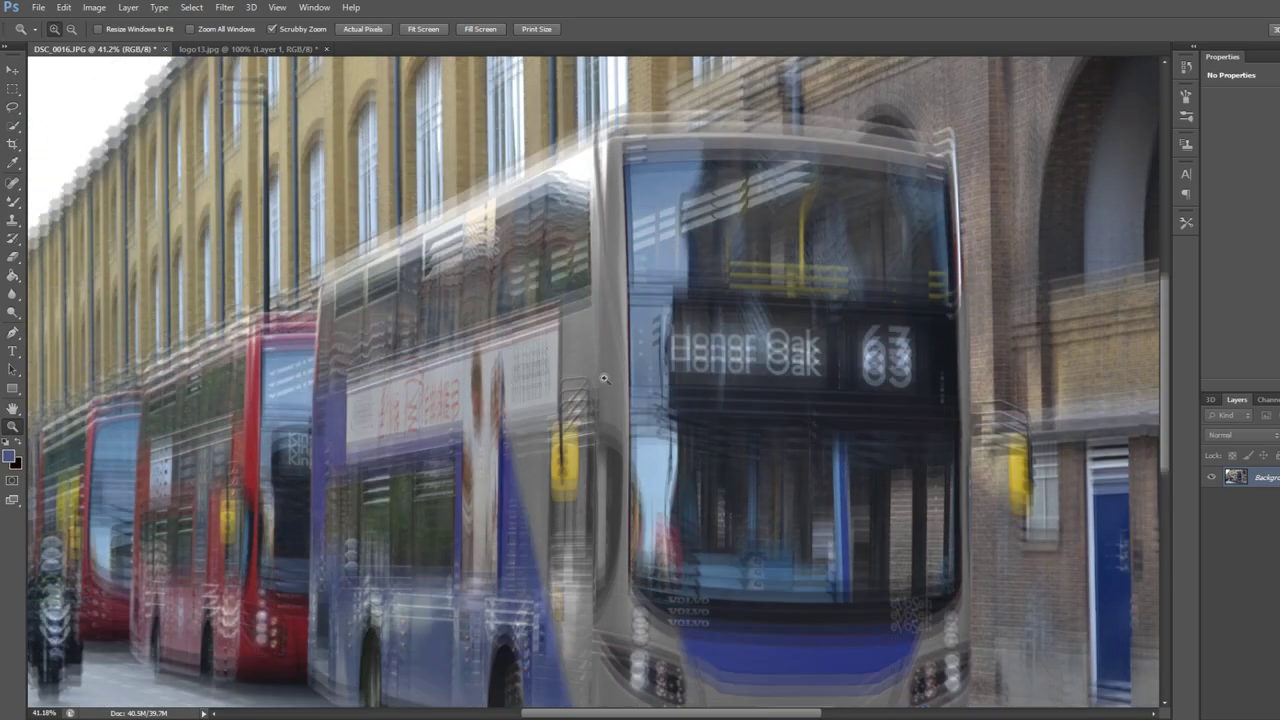
# - Delete the white background of the logo13.jpg Go North West logo using Quick Selection
pyautogui.click(250, 48)
pyautogui.press('w')
pyautogui.click(121, 28)
pyautogui.click(516, 280)
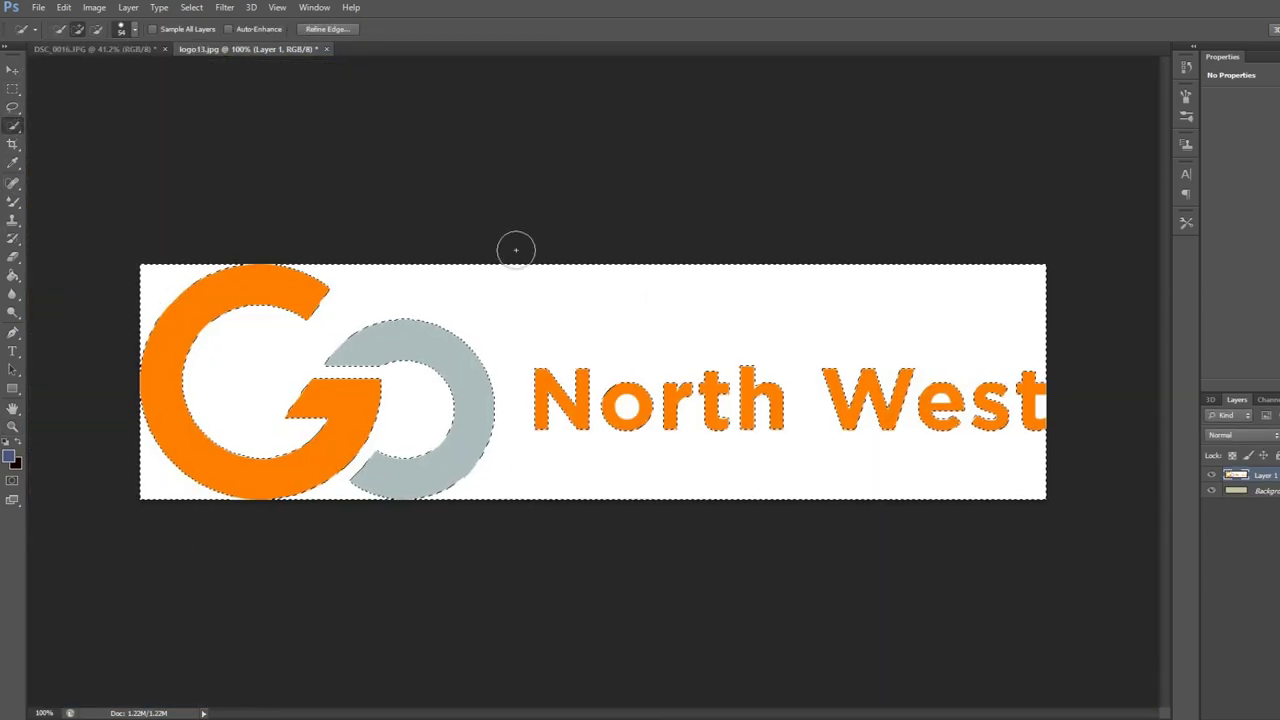
pyautogui.press('[')
pyautogui.press('[')
pyautogui.press('[')
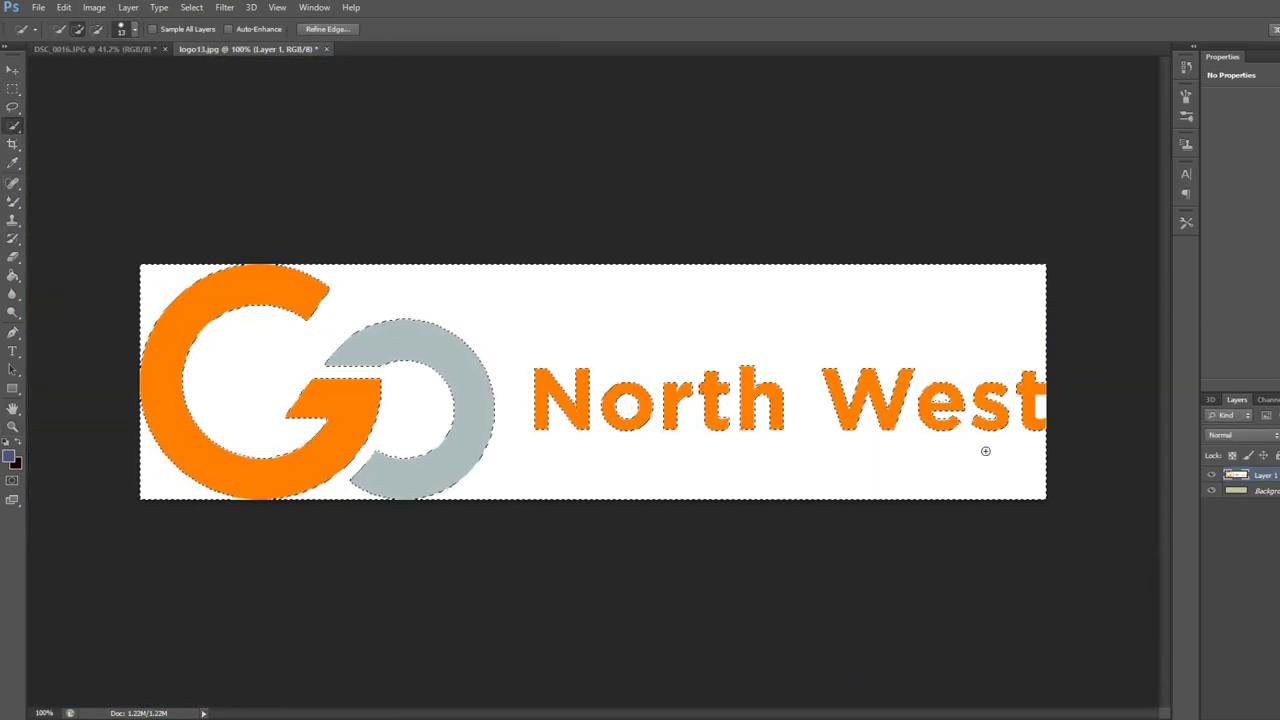
pyautogui.press('z')
pyautogui.press('Delete')
pyautogui.press('i')
pyautogui.click(12, 457)
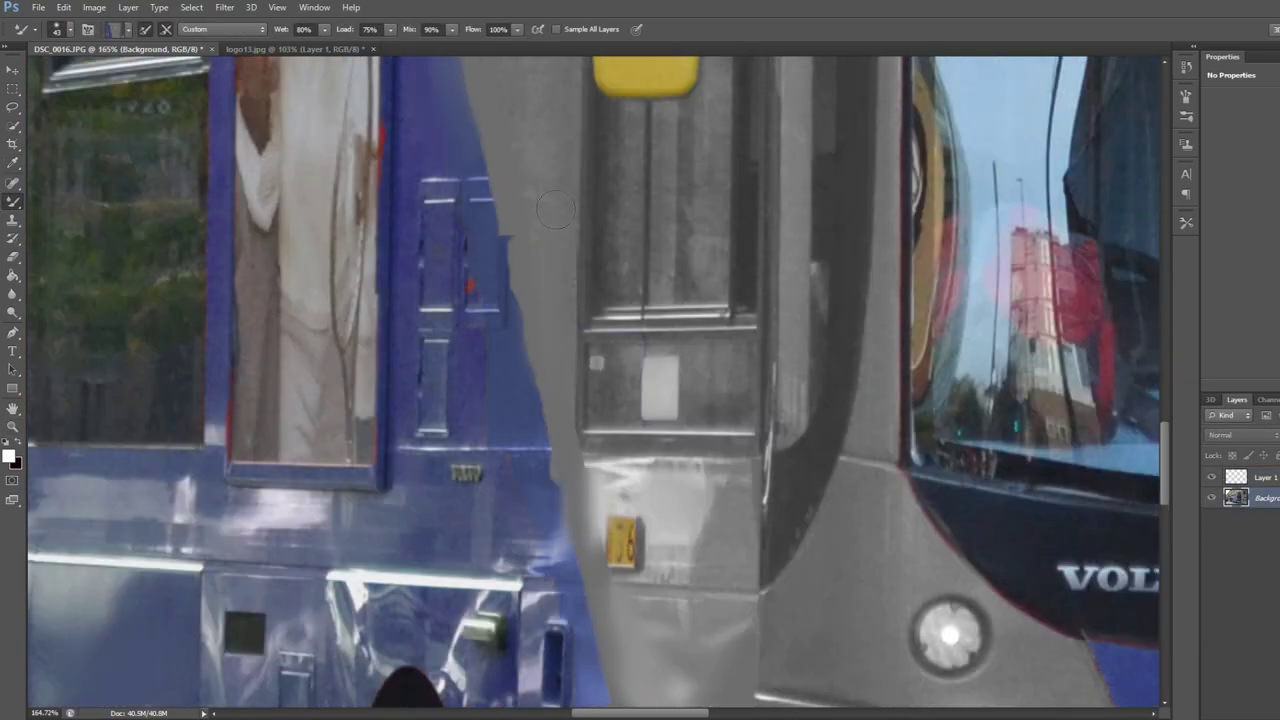
# - Shrink the pasted Go North West logo, tilt it about 6°, and commit it on the side panel
pyautogui.scroll(3, 593, 382)
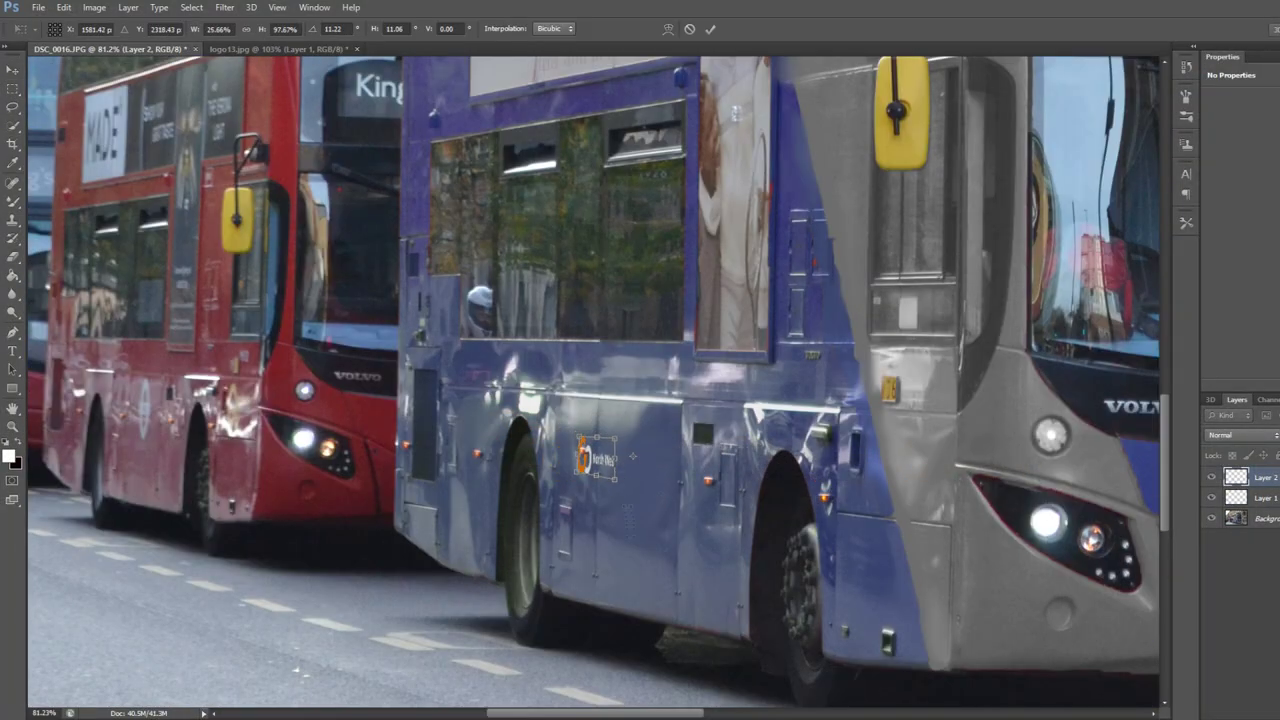
pyautogui.scroll(5, 632, 456)
pyautogui.moveTo(755, 437); pyautogui.dragTo(757, 443)
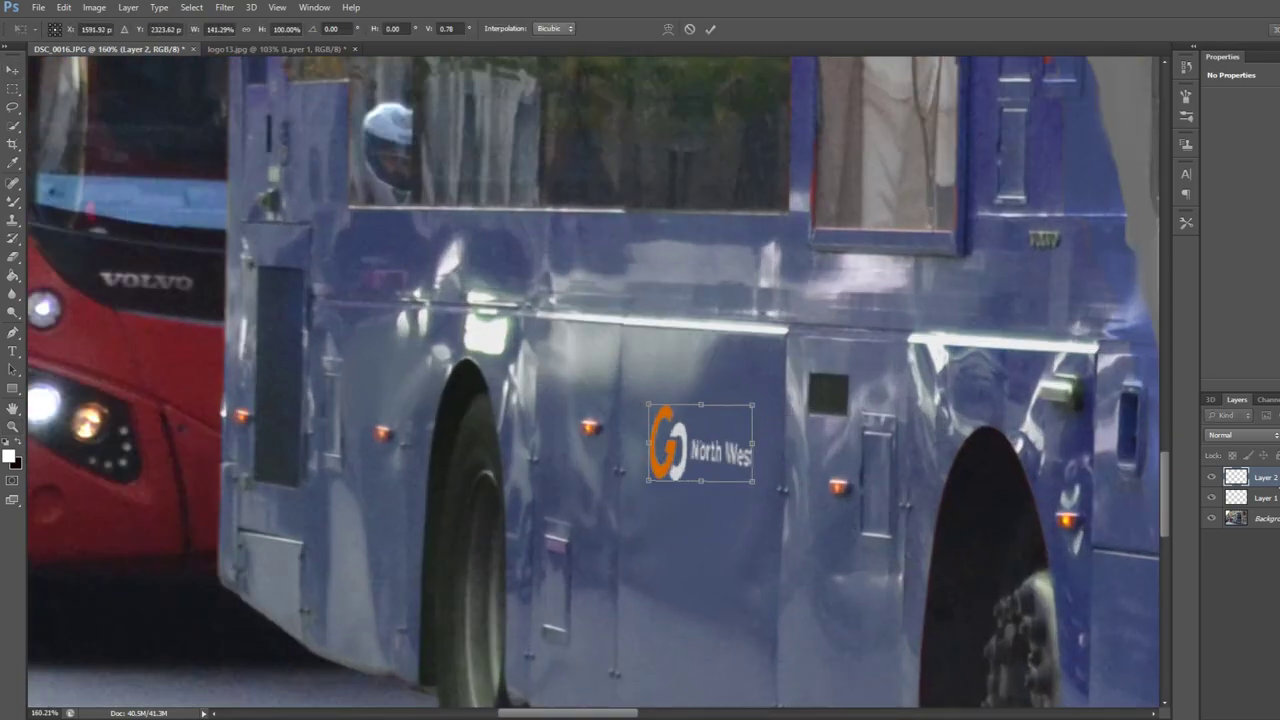
pyautogui.moveTo(642, 400); pyautogui.dragTo(632, 383)
pyautogui.press('Return')
pyautogui.hotkey('ctrl', '0')
pyautogui.click(94, 7)
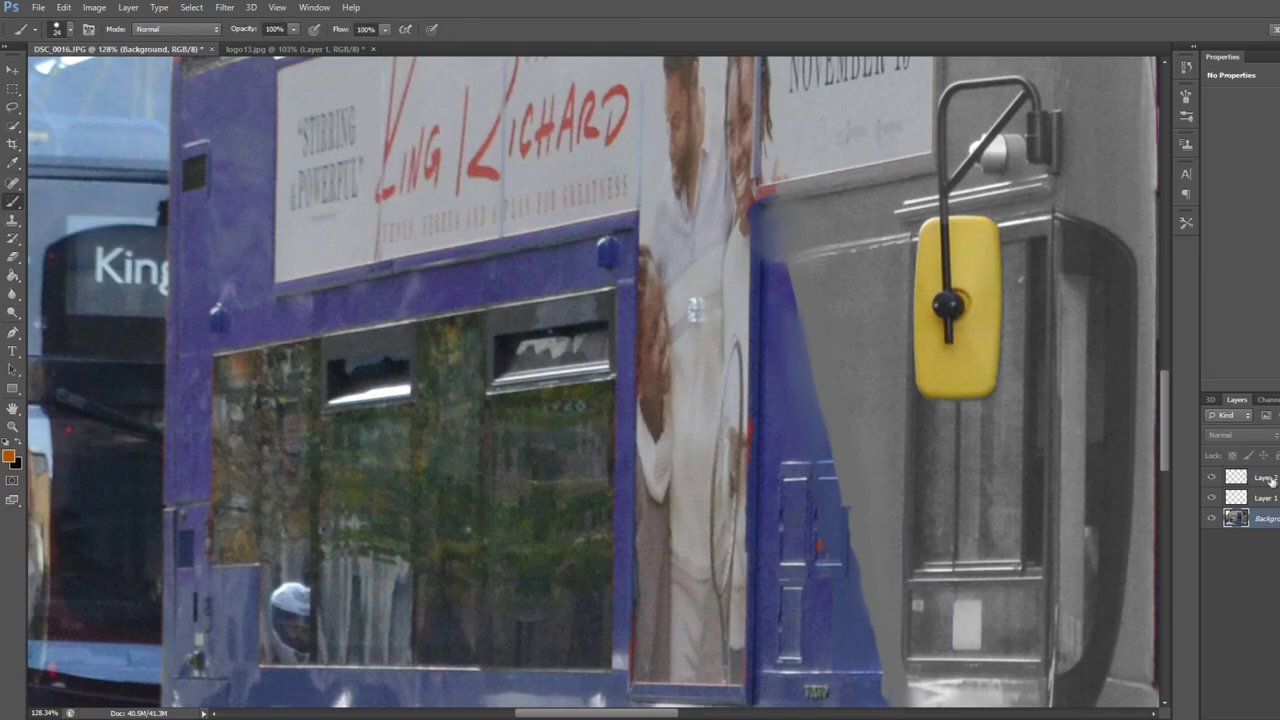
pyautogui.click(1265, 478)
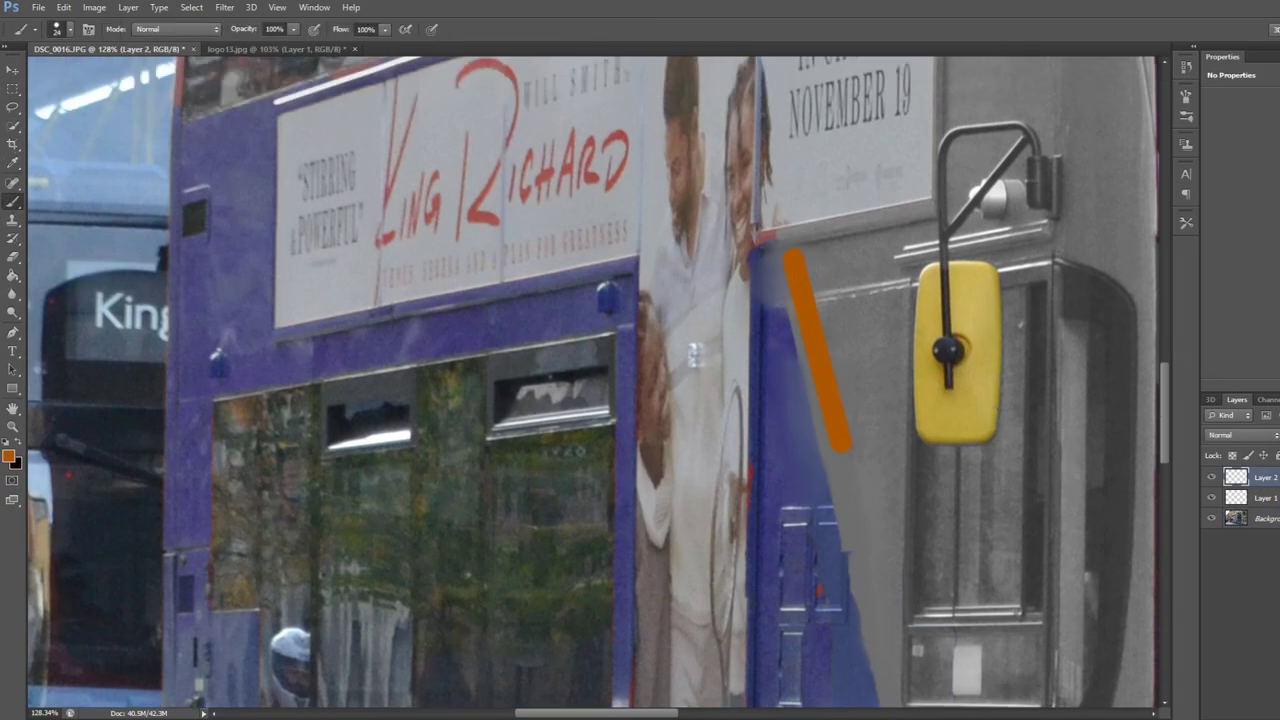
# - Paint an orange stripe across the lower front panel and erase the stray paint
pyautogui.scroll(-3, 803, 270)
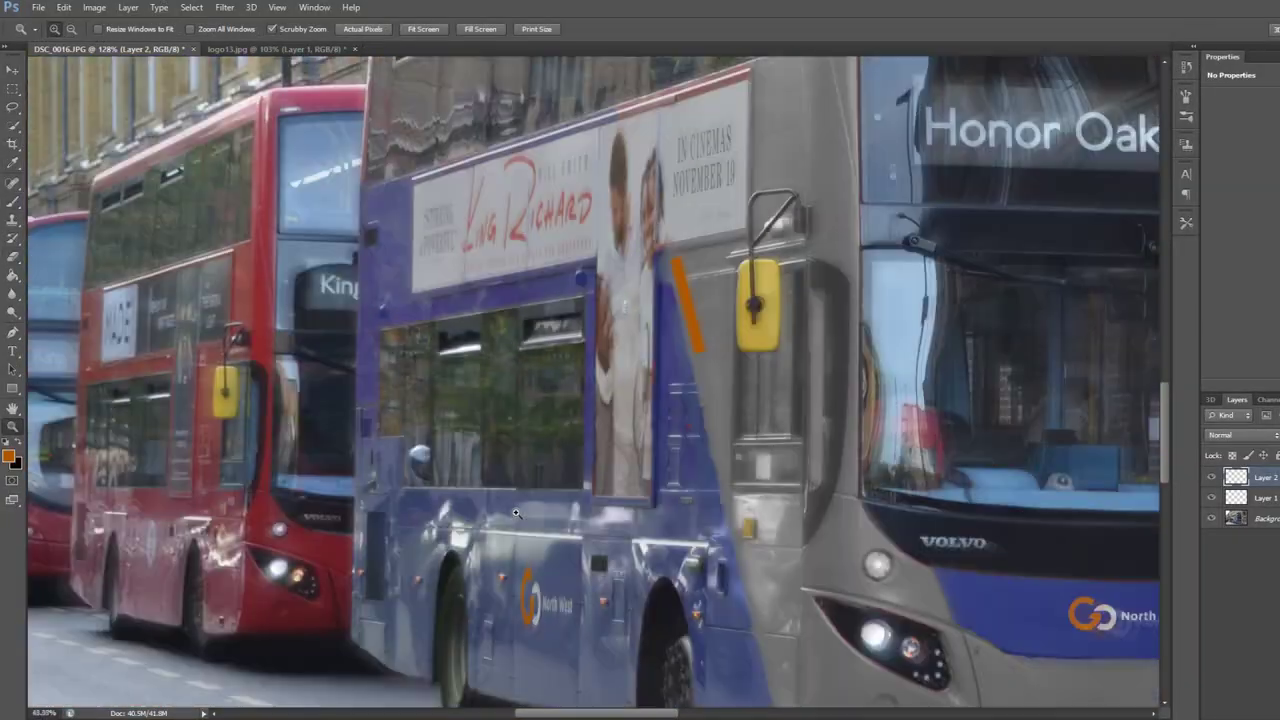
pyautogui.moveTo(516, 513); pyautogui.dragTo(640, 510)
pyautogui.press('b')
pyautogui.click(553, 272)
pyautogui.keyDown('shift'); pyautogui.click(623, 592); pyautogui.keyUp('shift')
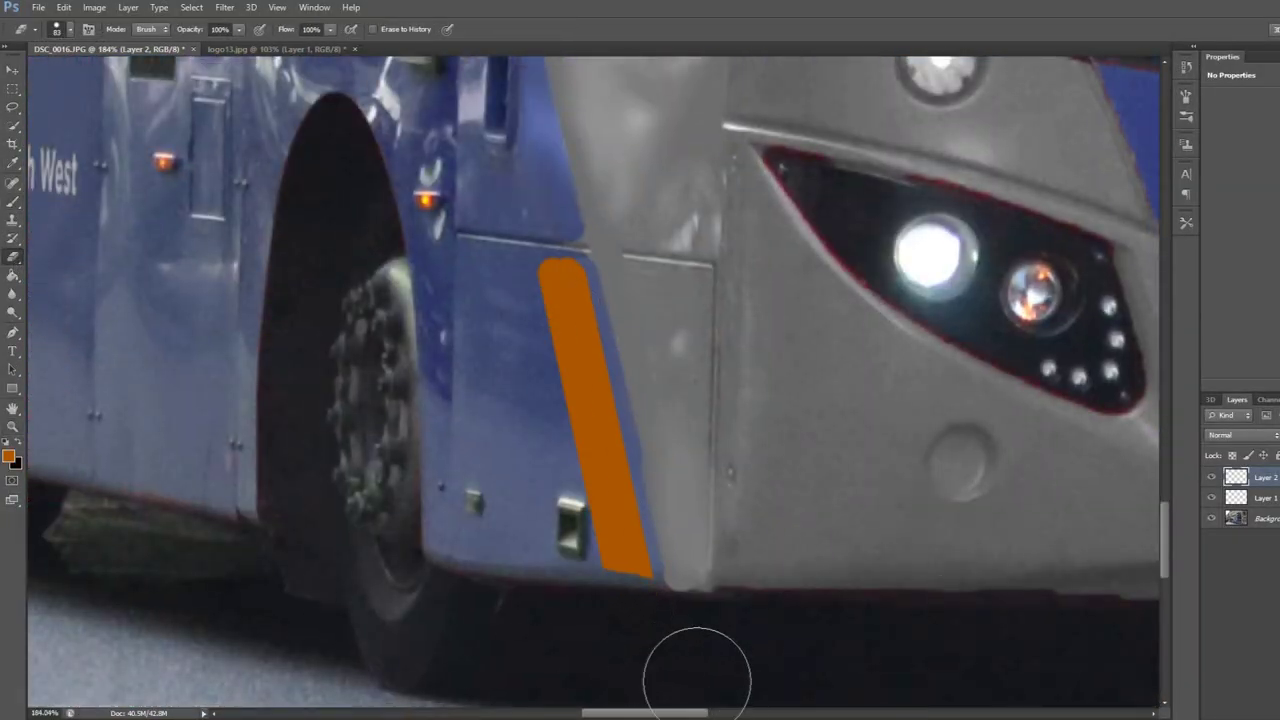
pyautogui.scroll(5, 697, 675)
pyautogui.scroll(-6, 603, 492)
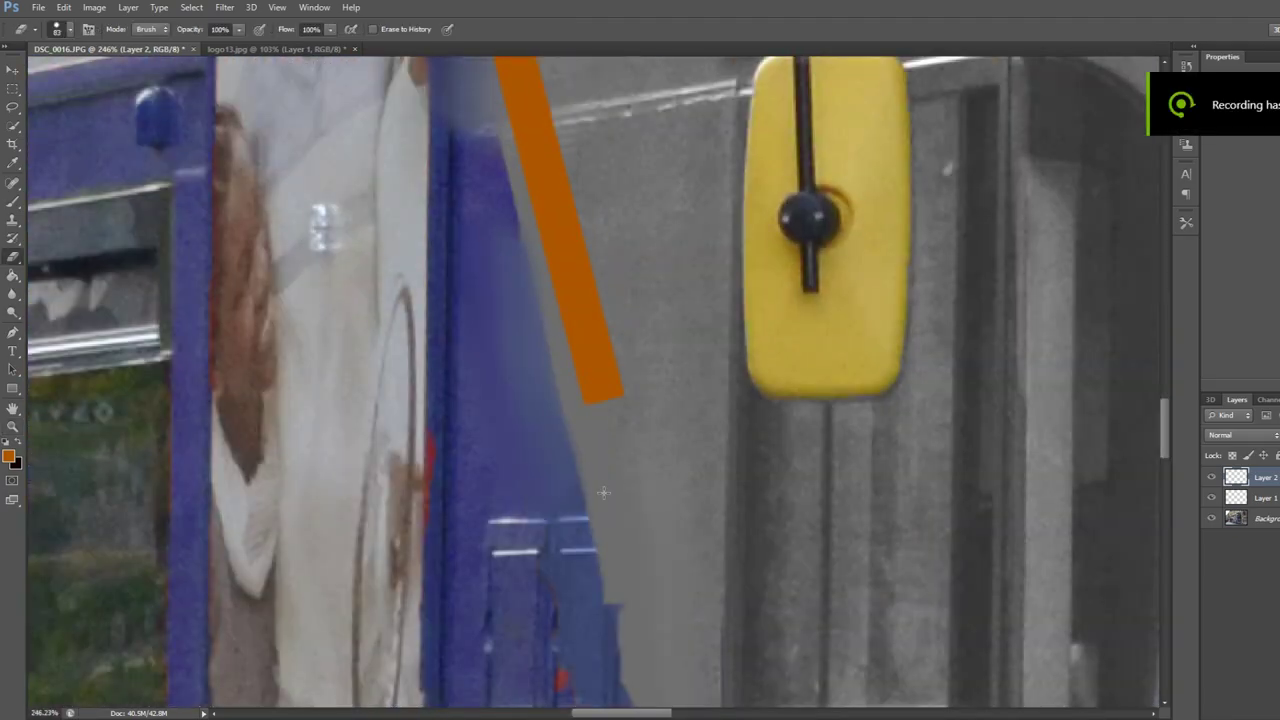
pyautogui.scroll(-8, 603, 492)
# - Marquee the side panel with the orange stripes and try Hue/Saturation, then cancel it
pyautogui.press('m')
pyautogui.moveTo(547, 248); pyautogui.dragTo(648, 592)
pyautogui.click(94, 7)
pyautogui.click(300, 108)
pyautogui.press('Return')
pyautogui.click(94, 7)
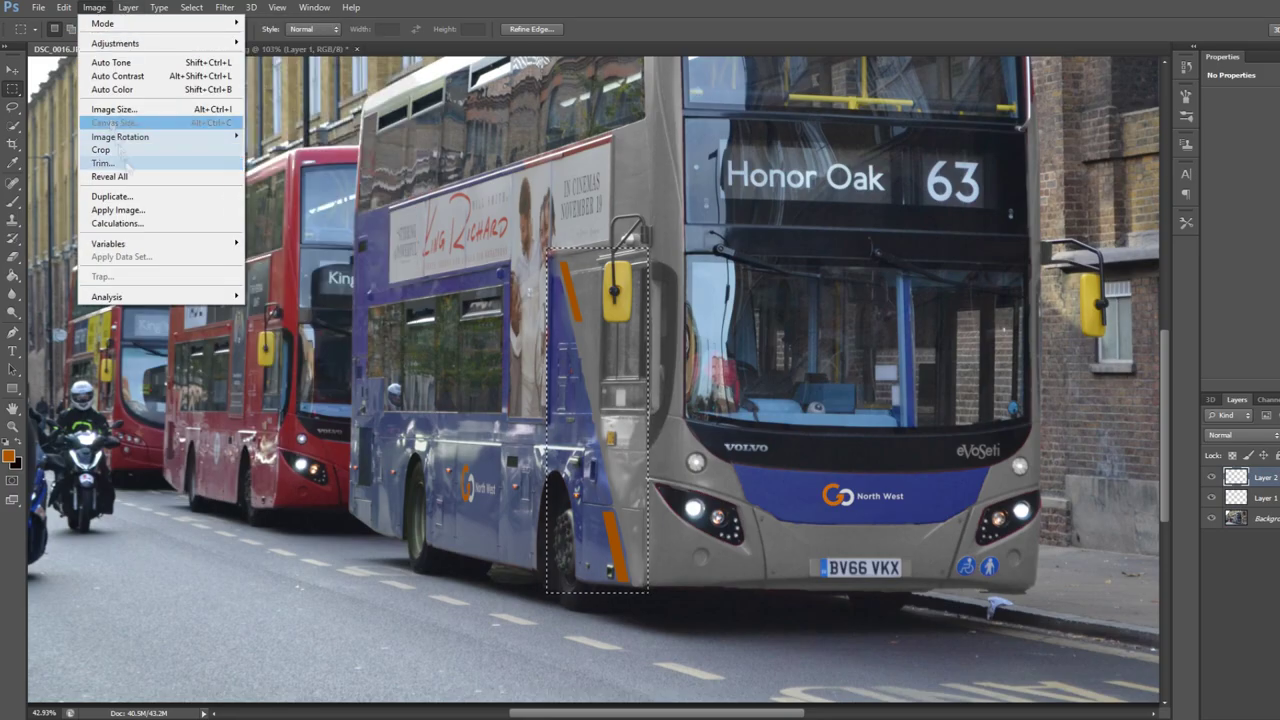
pyautogui.press('Escape')
# - Touch up the upper orange stripe, then merge Layer 2 down into the photo
pyautogui.press('z')
pyautogui.moveTo(559, 268); pyautogui.dragTo(680, 268)
pyautogui.press('b')
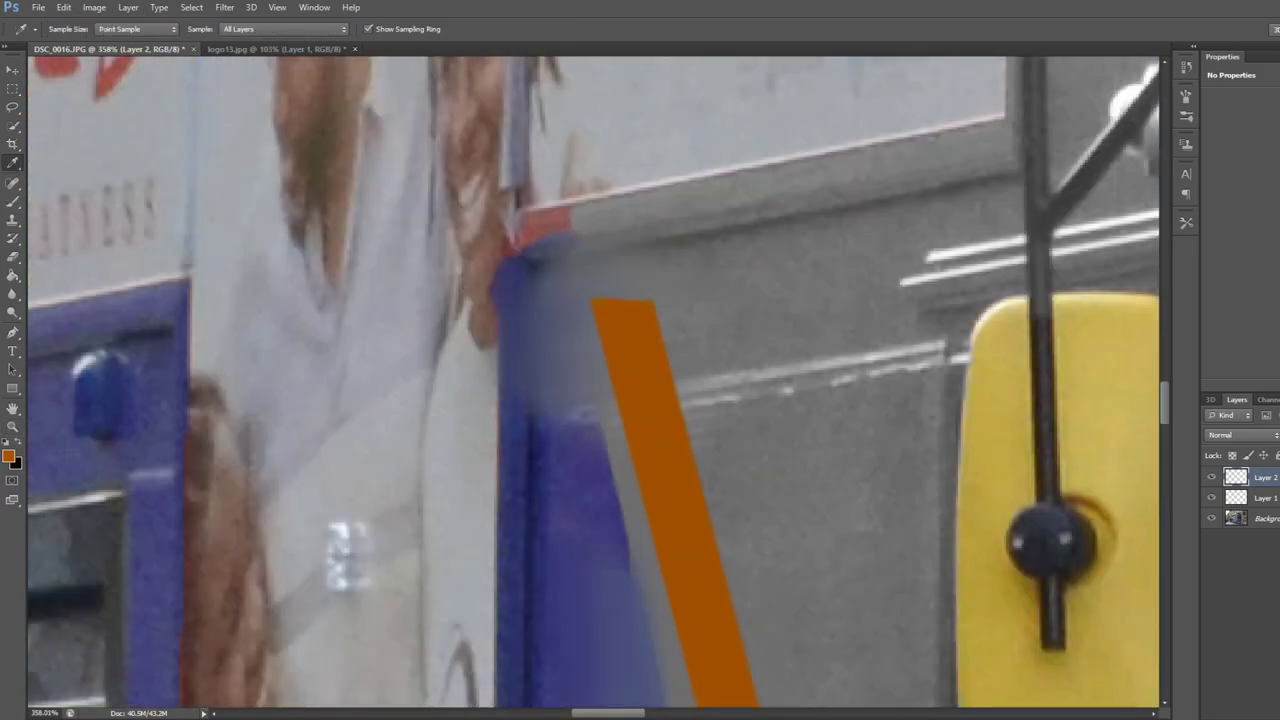
pyautogui.click(57, 28)
pyautogui.moveTo(676, 388)
pyautogui.mouseDown()
pyautogui.moveTo(610, 400)
pyautogui.moveTo(612, 420)
pyautogui.mouseUp()
pyautogui.hotkey('shift', 'b')
pyautogui.hotkey('shift', 'b')
pyautogui.hotkey('shift', 'b')
pyautogui.rightClick(1224, 525)
pyautogui.click(1250, 262)
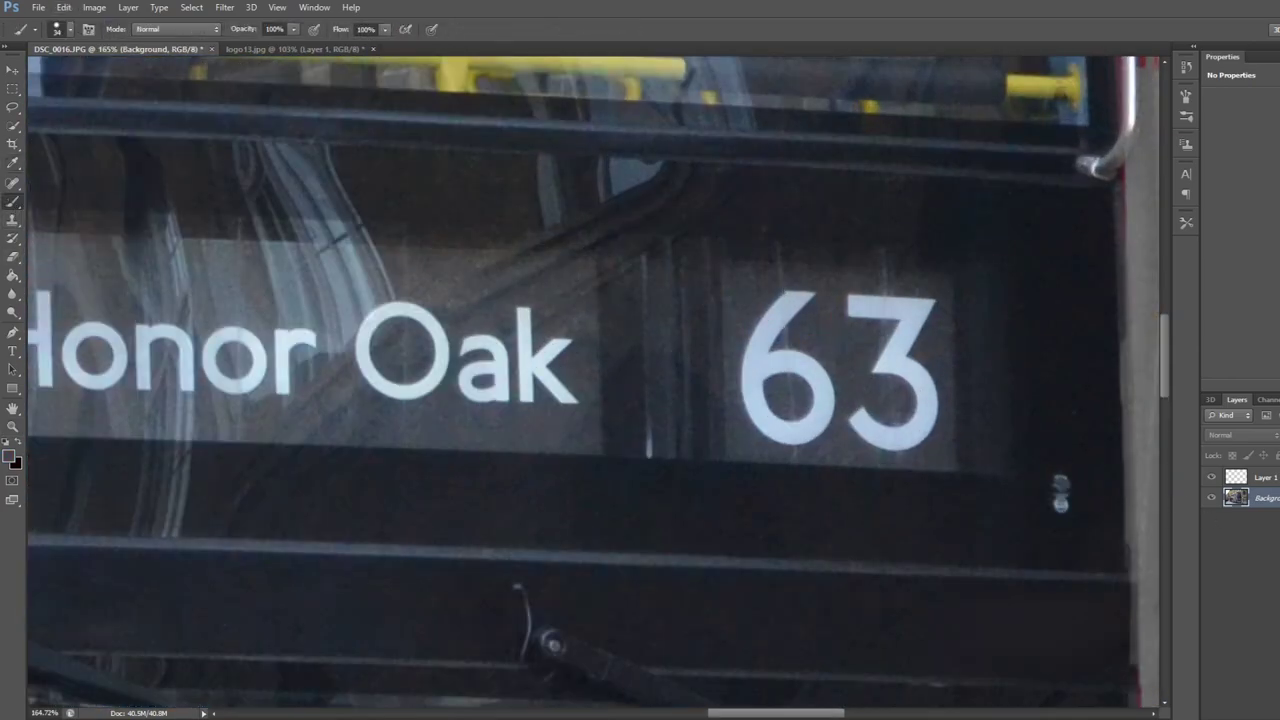
# - Paint out the '63' and most of 'Honor Oak' on the destination blind in dark grey
pyautogui.moveTo(795, 290); pyautogui.dragTo(800, 420)
pyautogui.moveTo(880, 335); pyautogui.dragTo(900, 445)
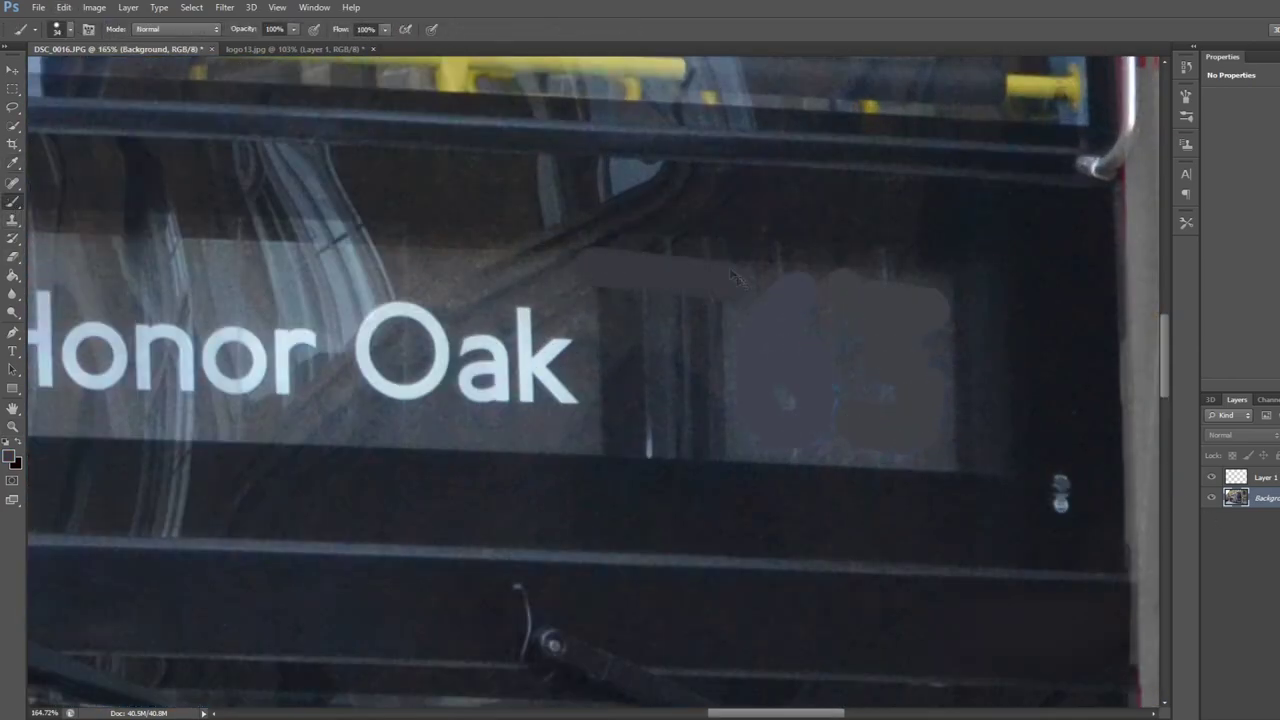
pyautogui.moveTo(590, 440); pyautogui.dragTo(740, 440)
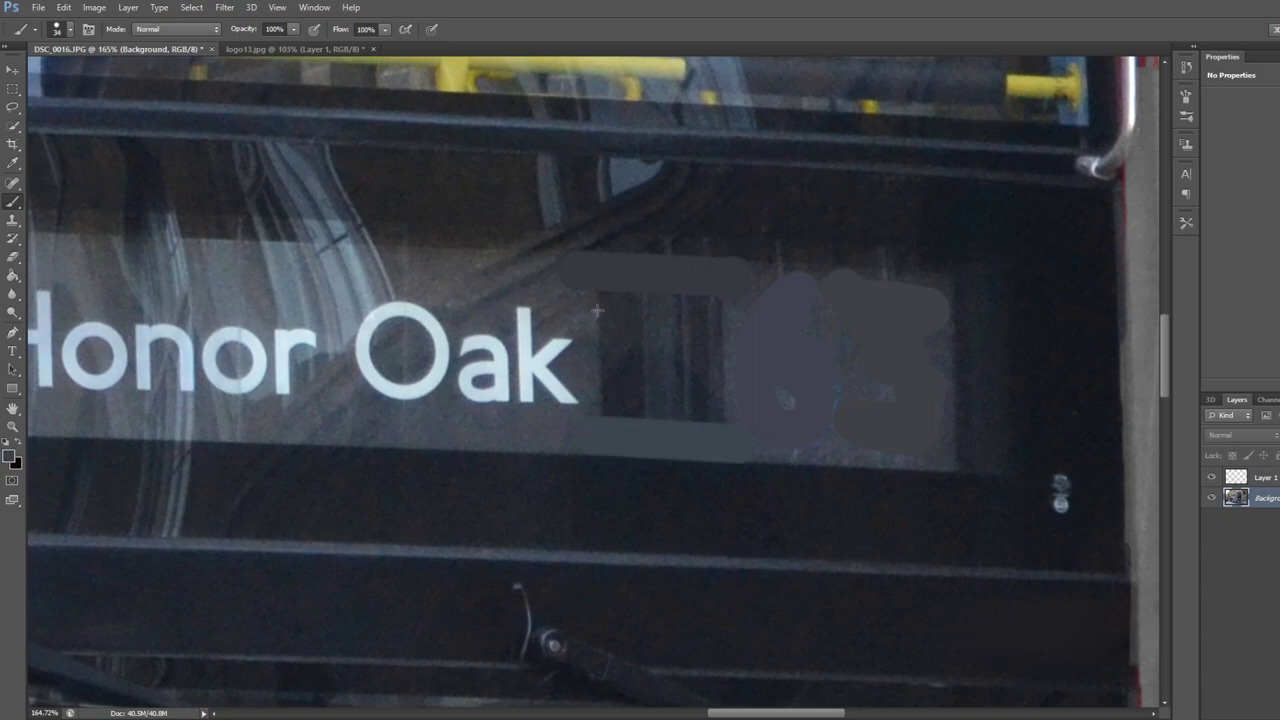
pyautogui.moveTo(580, 290); pyautogui.dragTo(730, 410)
pyautogui.moveTo(825, 327); pyautogui.dragTo(660, 345)
pyautogui.moveTo(650, 300)
pyautogui.mouseDown()
pyautogui.moveTo(605, 335)
pyautogui.moveTo(520, 360)
pyautogui.mouseUp()
pyautogui.moveTo(480, 320); pyautogui.dragTo(440, 360)
# - Cover the last 'Ho' letters, smooth the blind with the Mixer Brush, and marquee a blank stretch
pyautogui.hscroll(-5, 521, 293)
pyautogui.moveTo(500, 300); pyautogui.dragTo(640, 370)
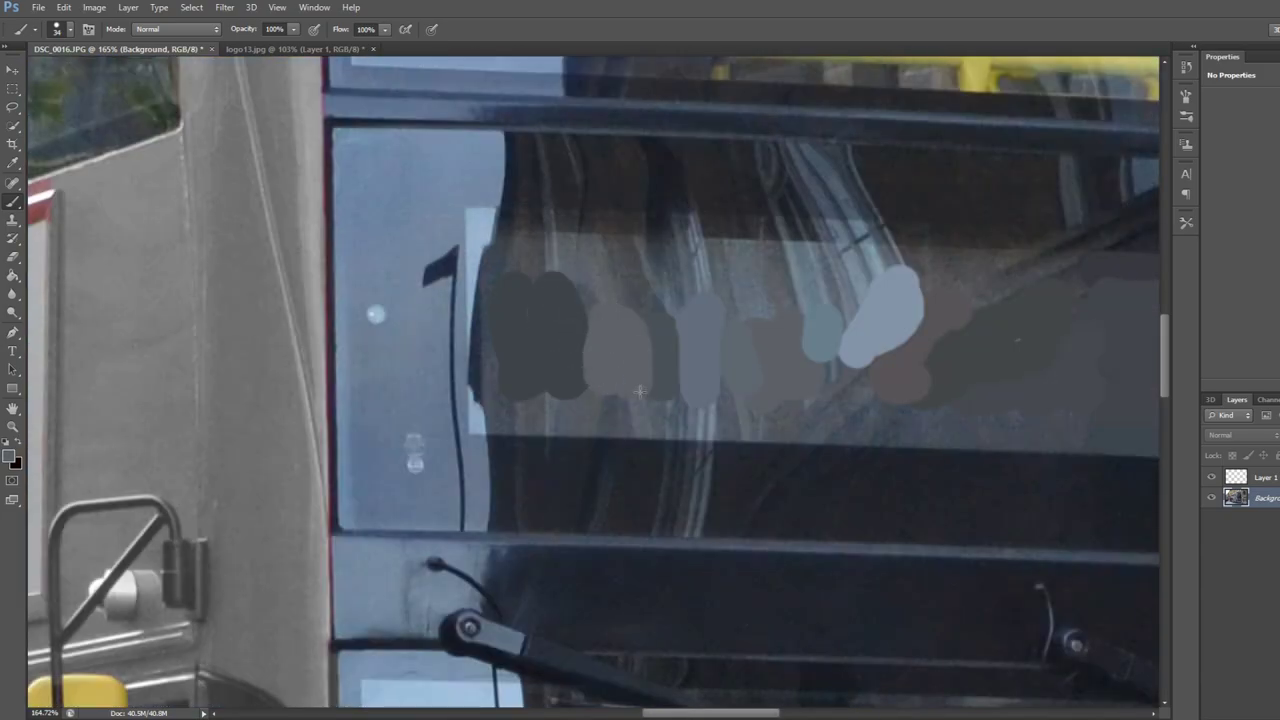
pyautogui.rightClick(13, 201)
pyautogui.click(80, 250)
pyautogui.moveTo(590, 290); pyautogui.dragTo(620, 390)
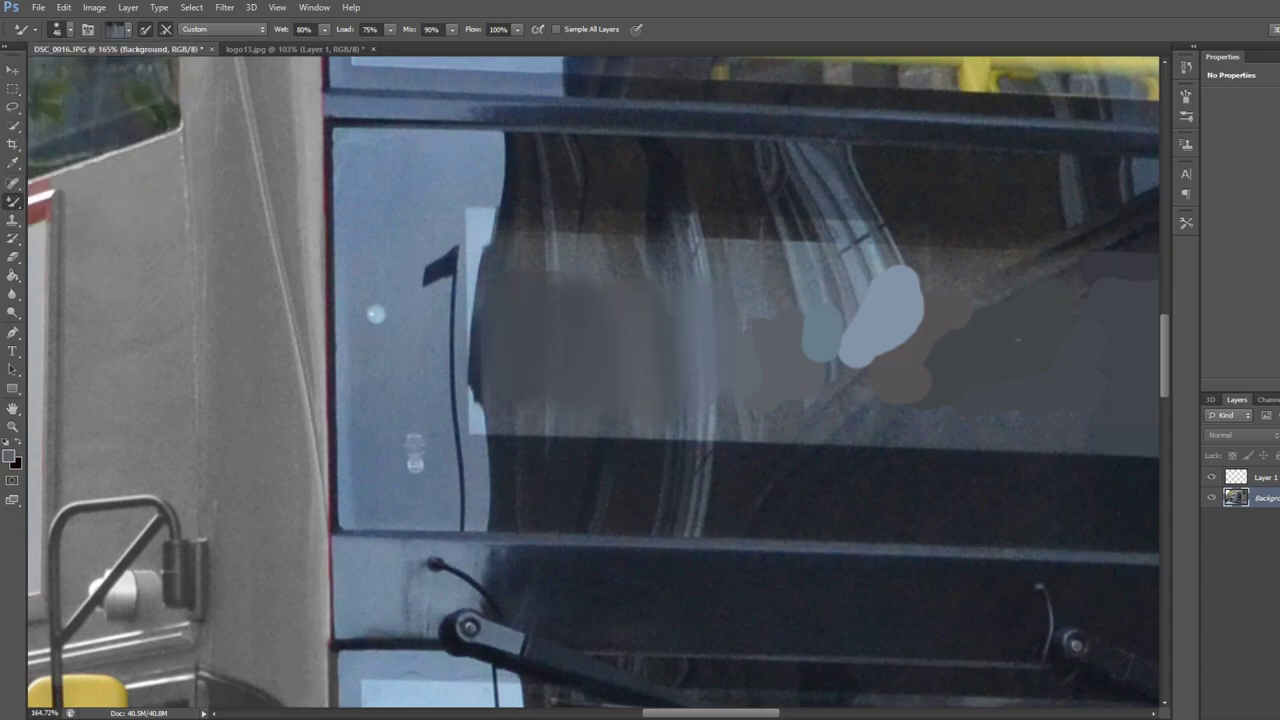
pyautogui.hscroll(9, 855, 428)
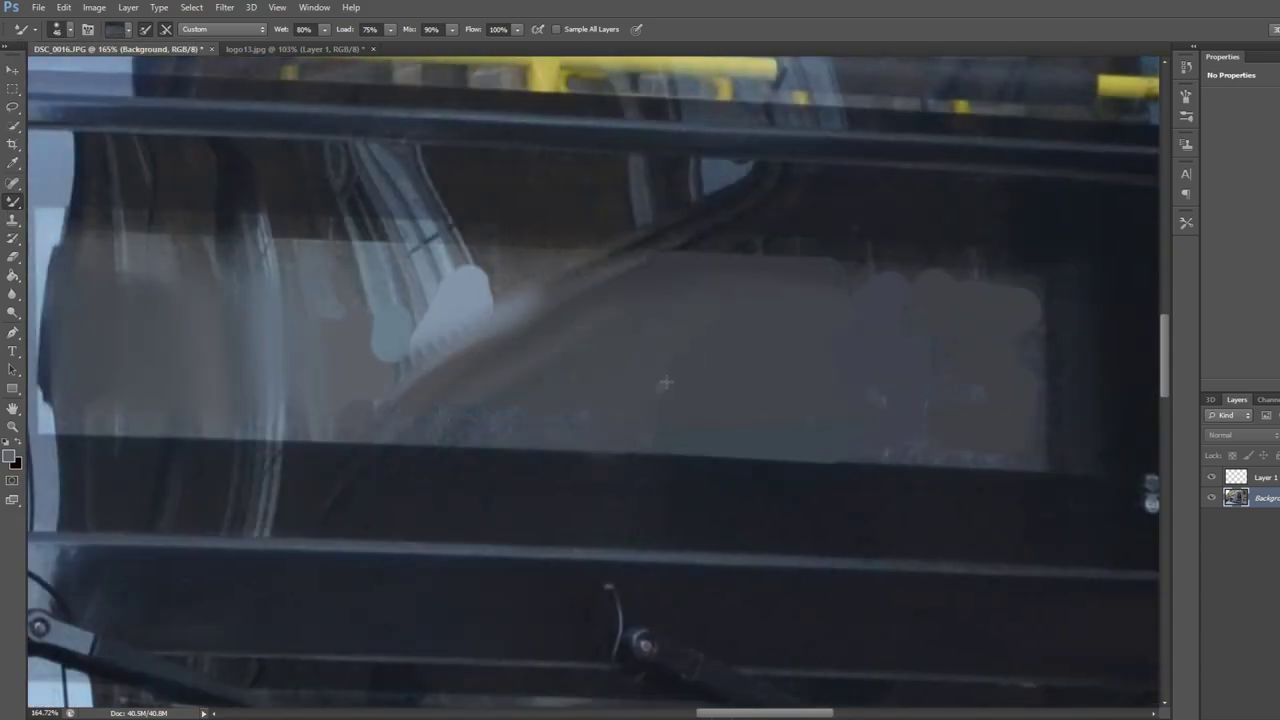
pyautogui.hscroll(-5, 667, 366)
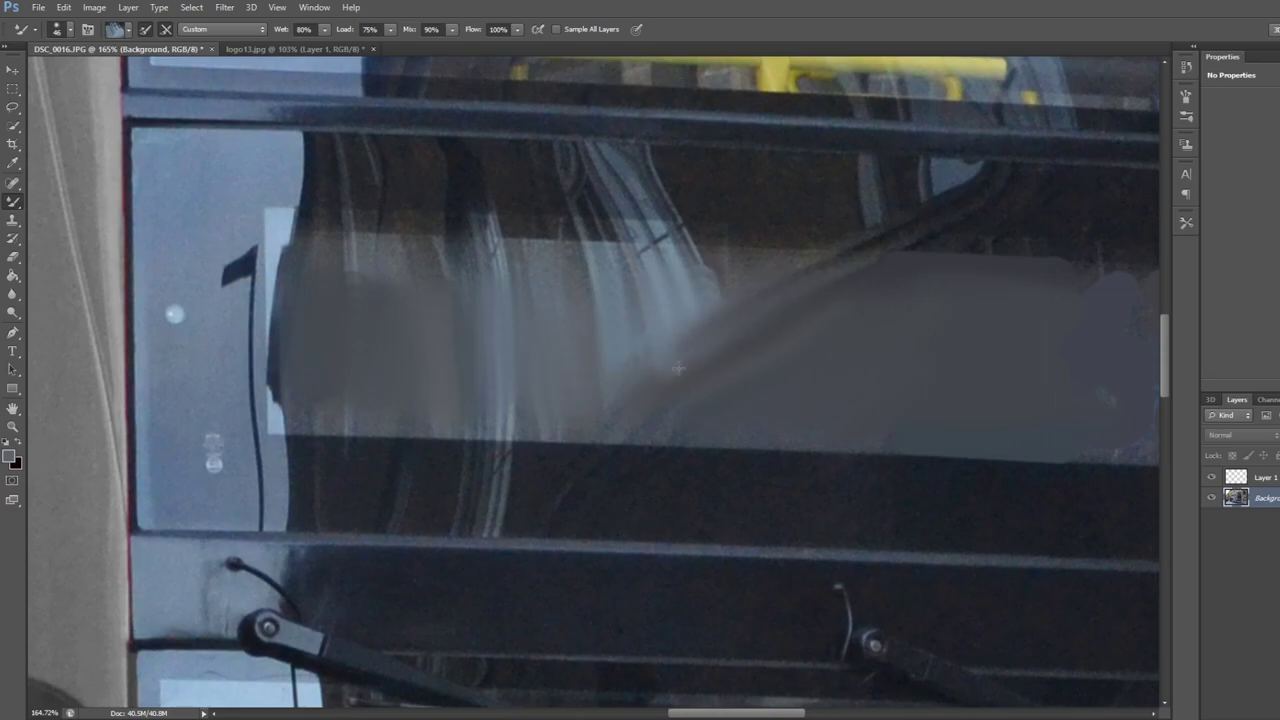
pyautogui.hotkey('ctrl', '0')
pyautogui.scroll(5, 700, 276)
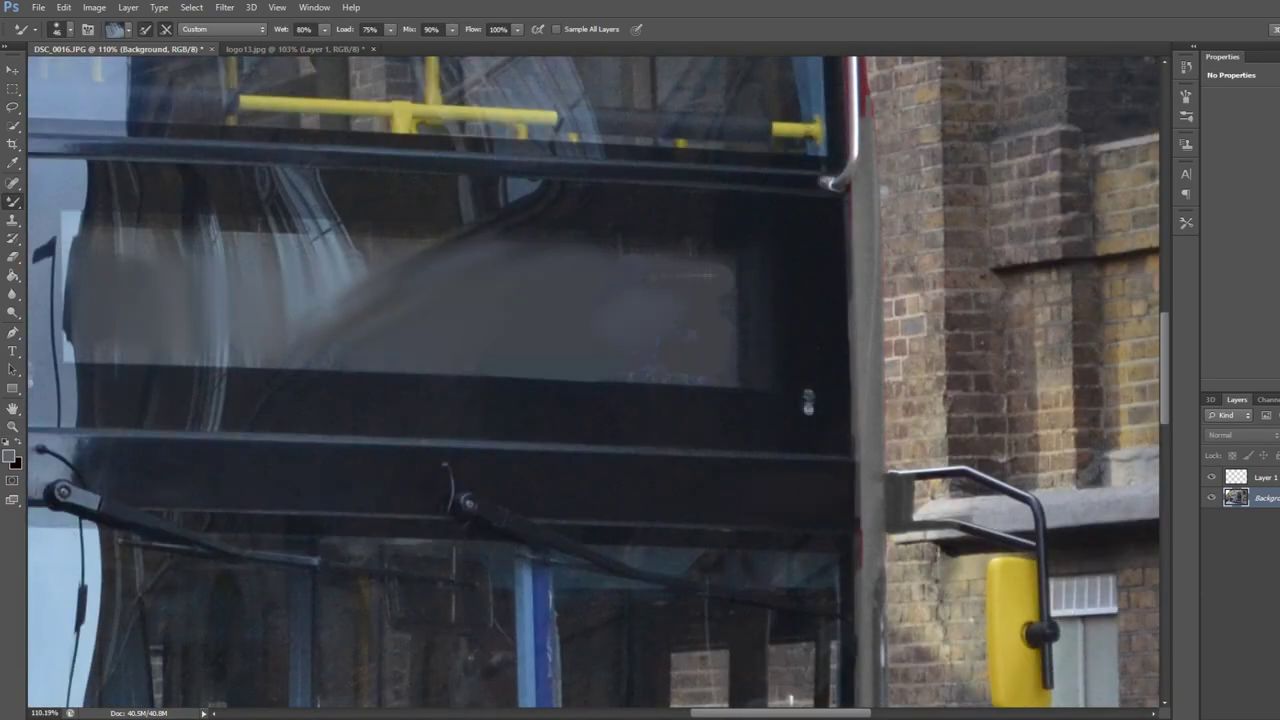
pyautogui.press('z')
pyautogui.moveTo(673, 281); pyautogui.dragTo(670, 459)
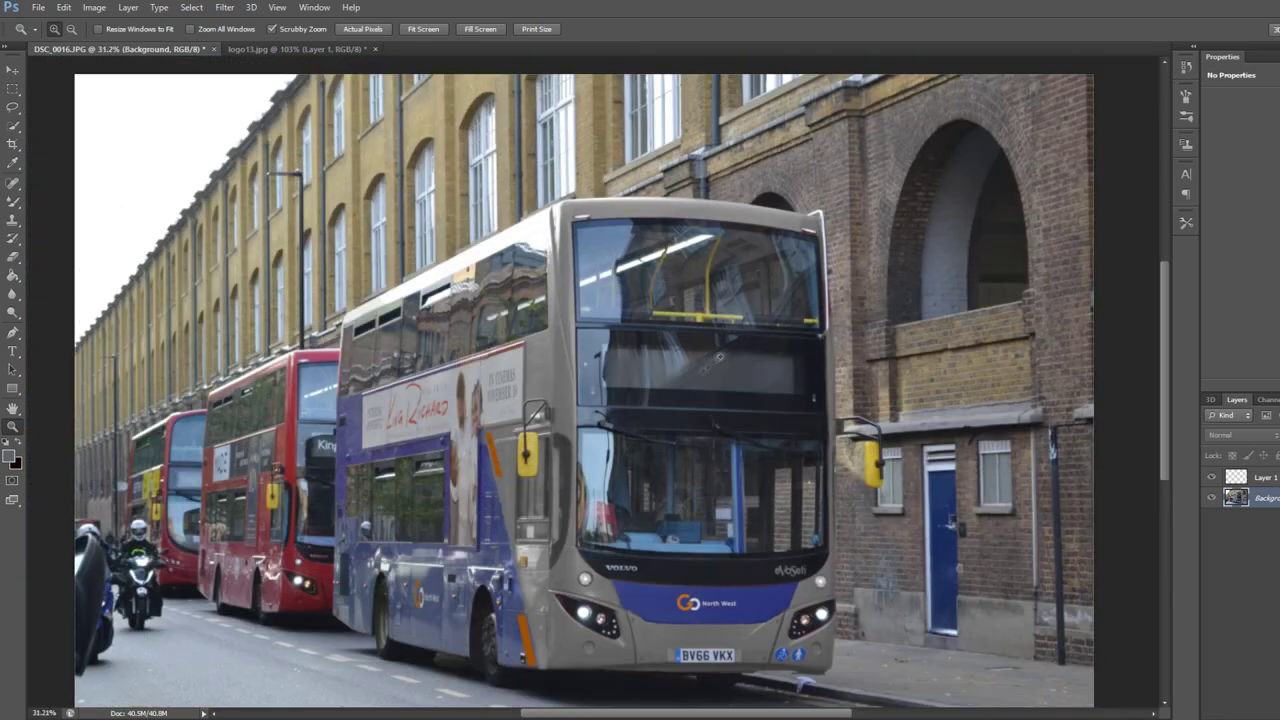
pyautogui.moveTo(694, 310); pyautogui.dragTo(780, 310)
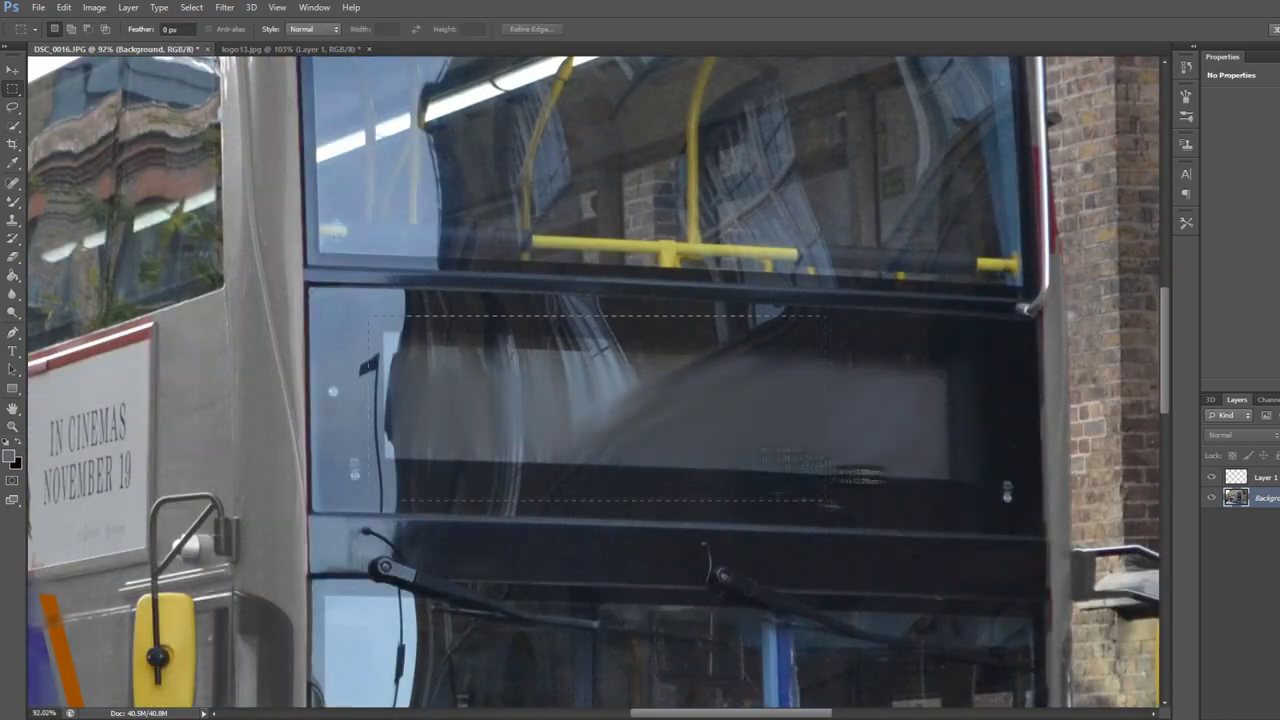
# - Copy the blank blind section to a new layer, then stretch, straighten and position it over the blind
pyautogui.hotkey('ctrl', 'j')
pyautogui.hotkey('ctrl', 't')
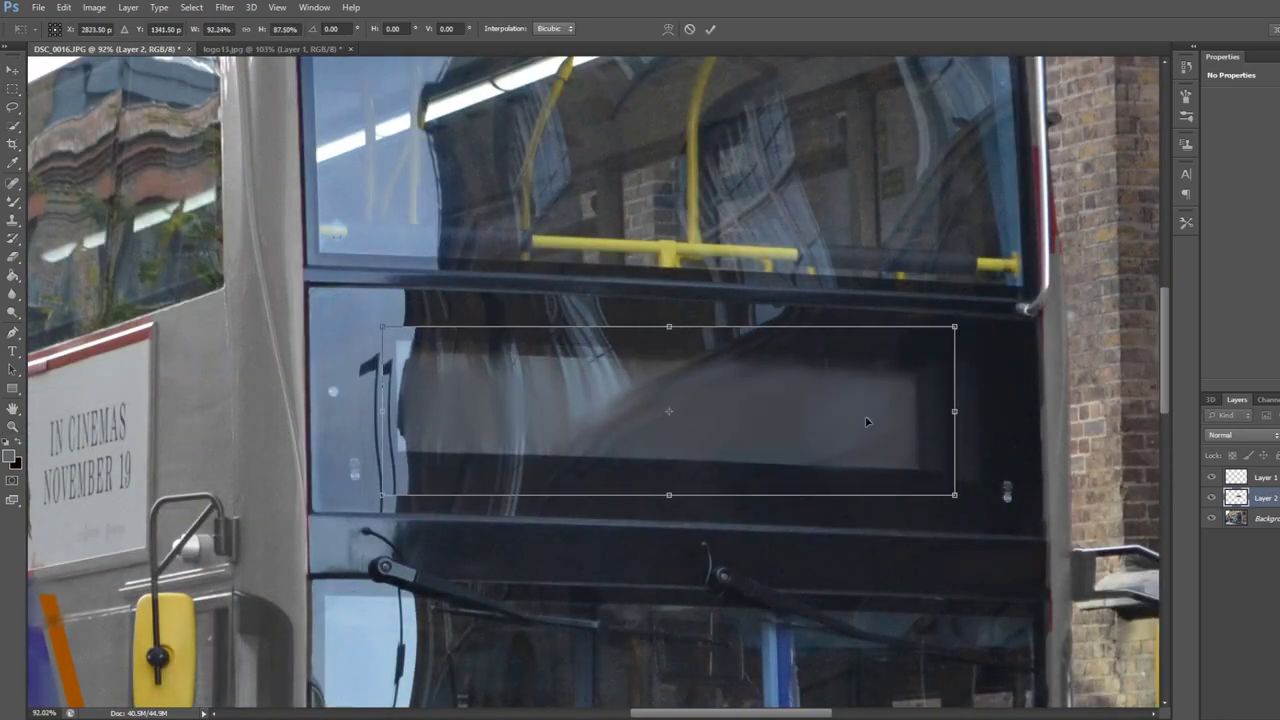
pyautogui.moveTo(1008, 490); pyautogui.dragTo(996, 488)
pyautogui.moveTo(372, 334)
pyautogui.mouseDown()
pyautogui.moveTo(377, 317)
pyautogui.moveTo(372, 330)
pyautogui.mouseUp()
pyautogui.moveTo(378, 412); pyautogui.dragTo(337, 380)
pyautogui.moveTo(683, 438)
pyautogui.mouseDown()
pyautogui.moveTo(697, 434)
pyautogui.moveTo(600, 430)
pyautogui.moveTo(755, 417)
pyautogui.mouseUp()
pyautogui.press('Return')
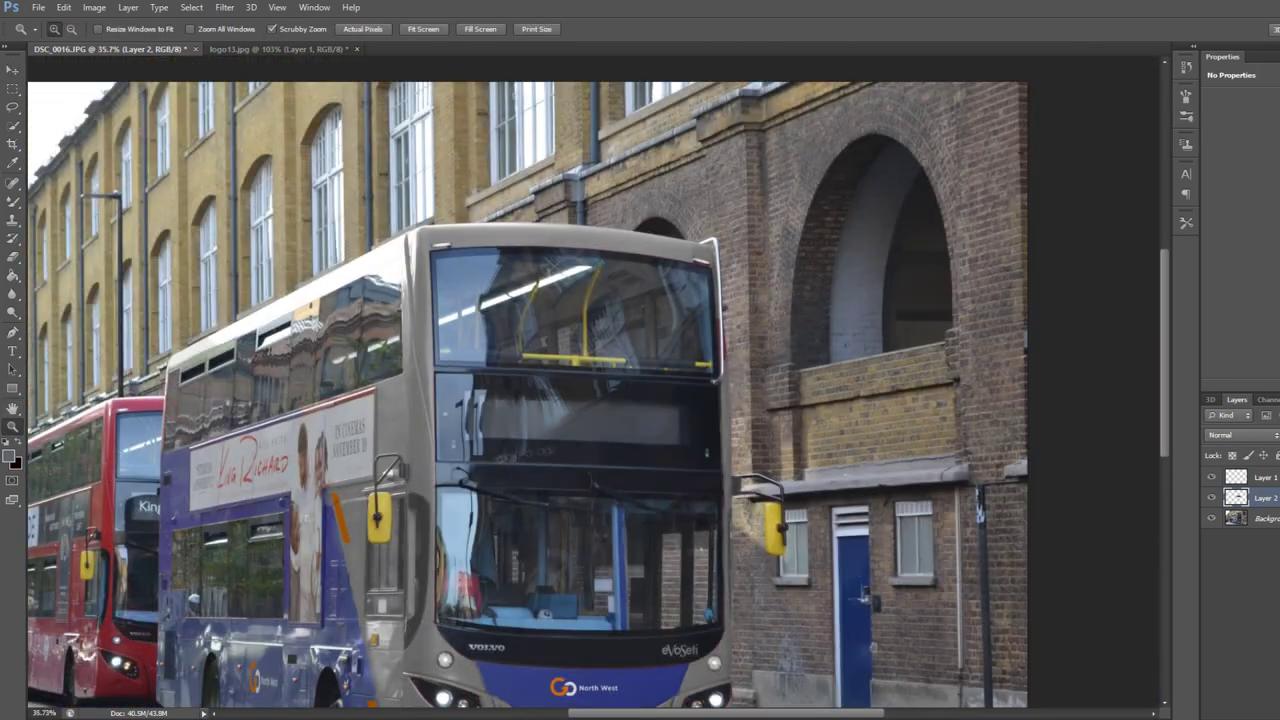
# - Merge the blind patch layer down into the photo
pyautogui.rightClick(1250, 497)
pyautogui.press('Escape')
pyautogui.moveTo(400, 300); pyautogui.dragTo(480, 300)
# - Paint the doubled left edge in sampled dark and glass-blue colours, then blend it in
pyautogui.click(13, 201)
pyautogui.click(70, 205)
pyautogui.moveTo(400, 280)
pyautogui.mouseDown()
pyautogui.moveTo(385, 550)
pyautogui.moveTo(400, 620)
pyautogui.mouseUp()
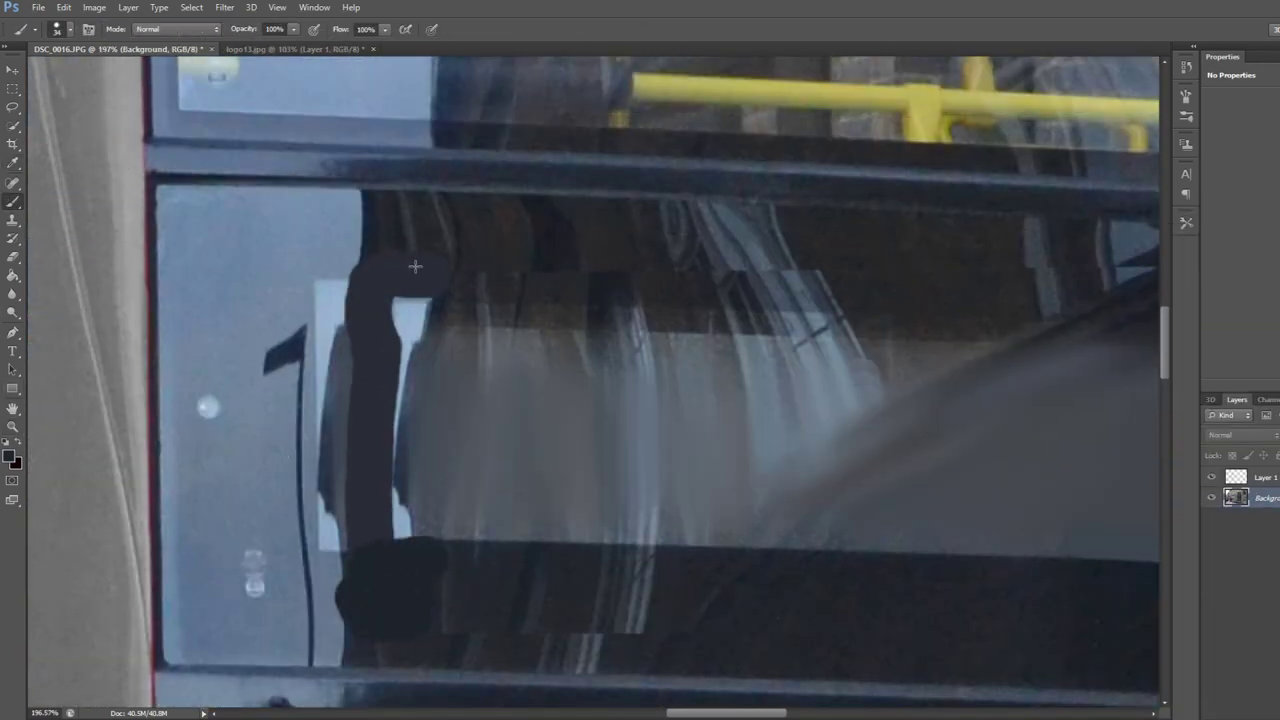
pyautogui.keyDown('alt'); pyautogui.click(250, 400); pyautogui.keyUp('alt')
pyautogui.moveTo(330, 270); pyautogui.dragTo(330, 540)
pyautogui.hotkey('shift', 'b')
pyautogui.moveTo(400, 270); pyautogui.dragTo(420, 560)
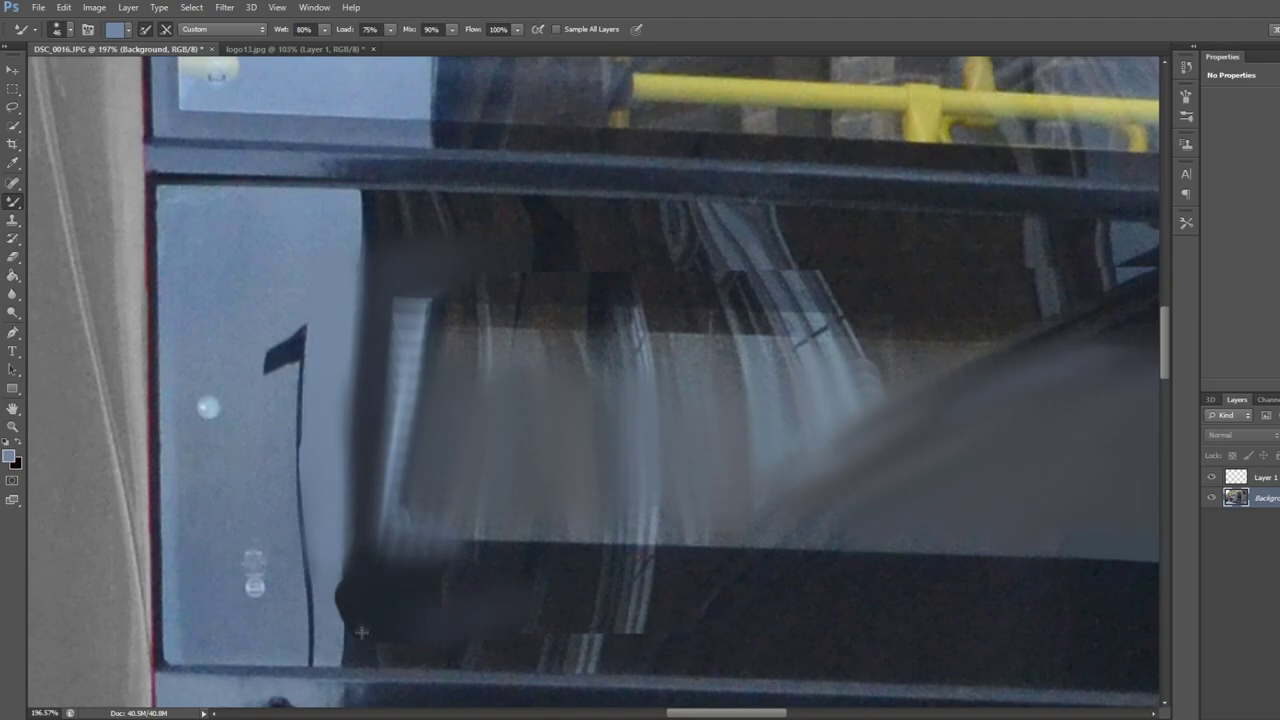
pyautogui.scroll(-2, 420, 560)
pyautogui.hscroll(6, 770, 198)
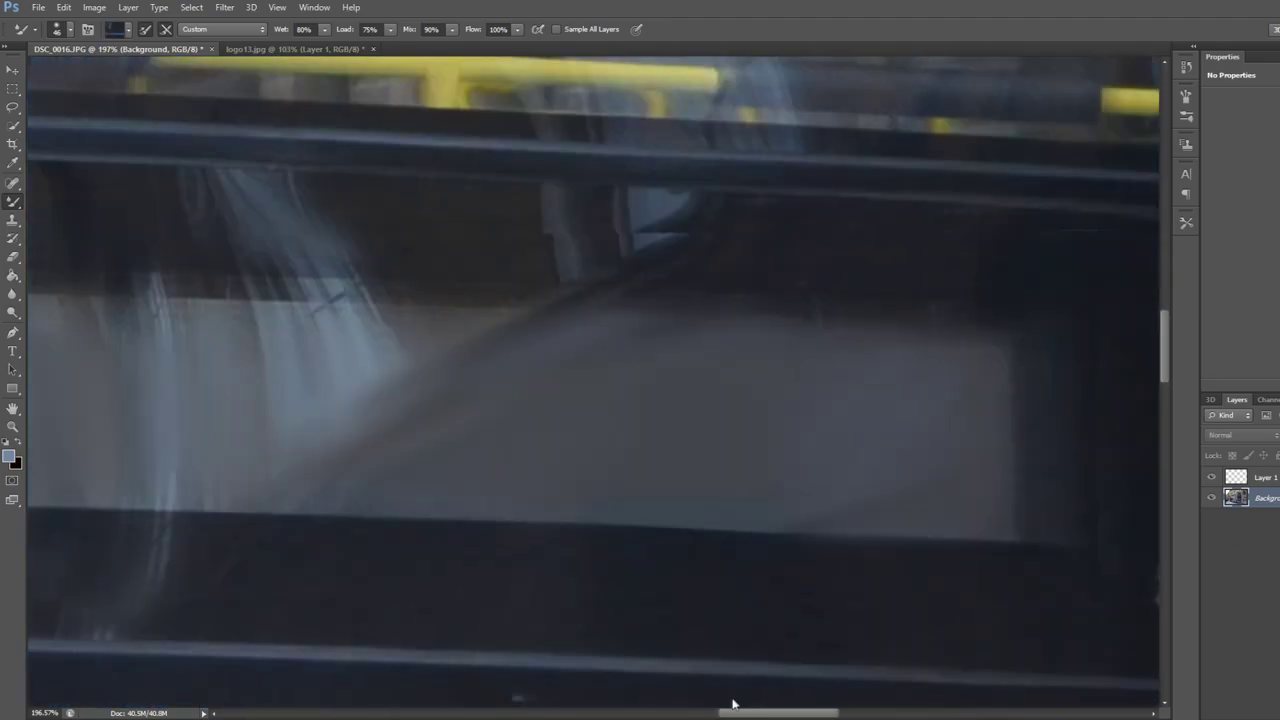
pyautogui.hscroll(4, 882, 255)
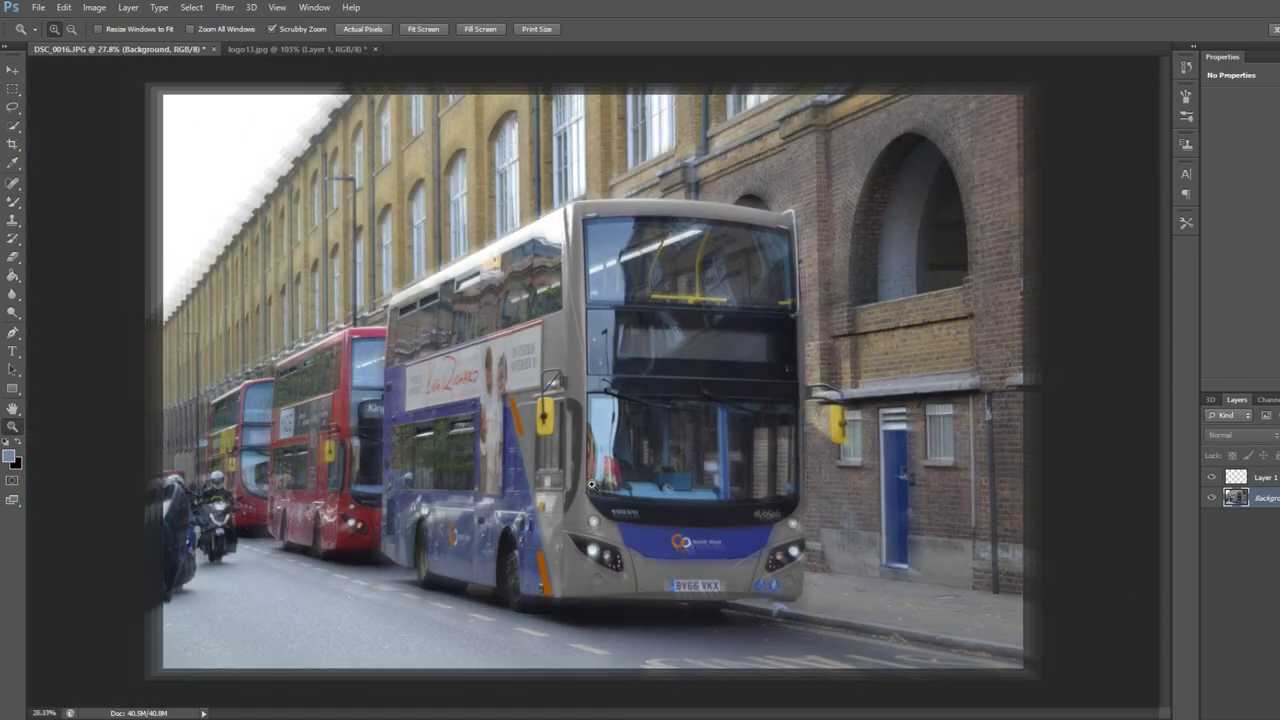